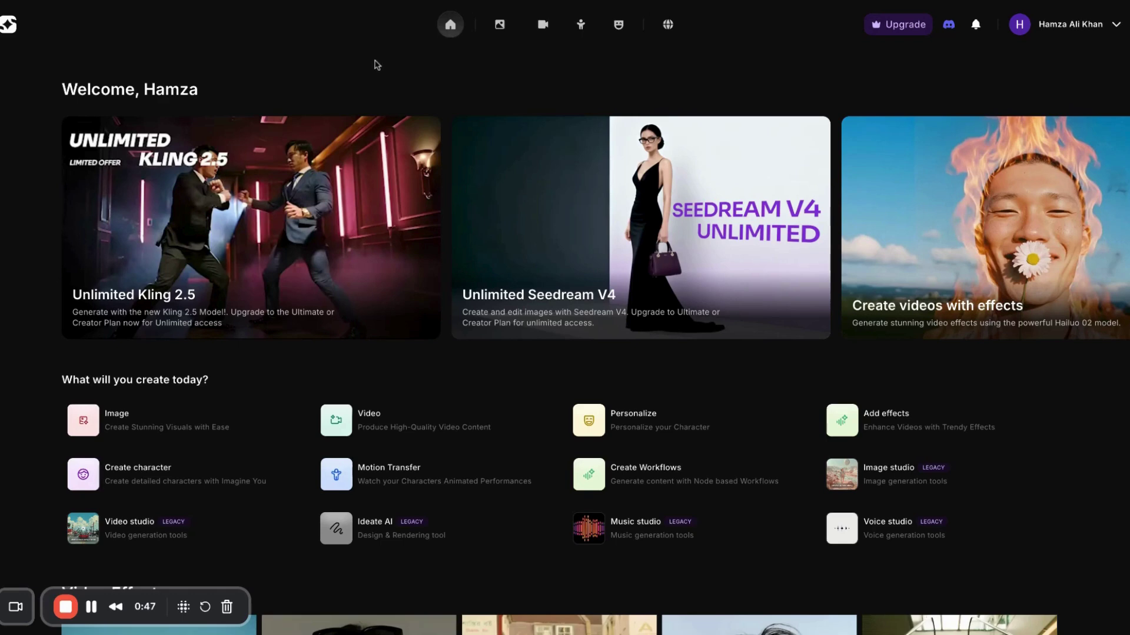
Look over the home page's creation tools, such as Image, Video and Image studio
mouse_move(281, 426)
mouse_move(909, 478)
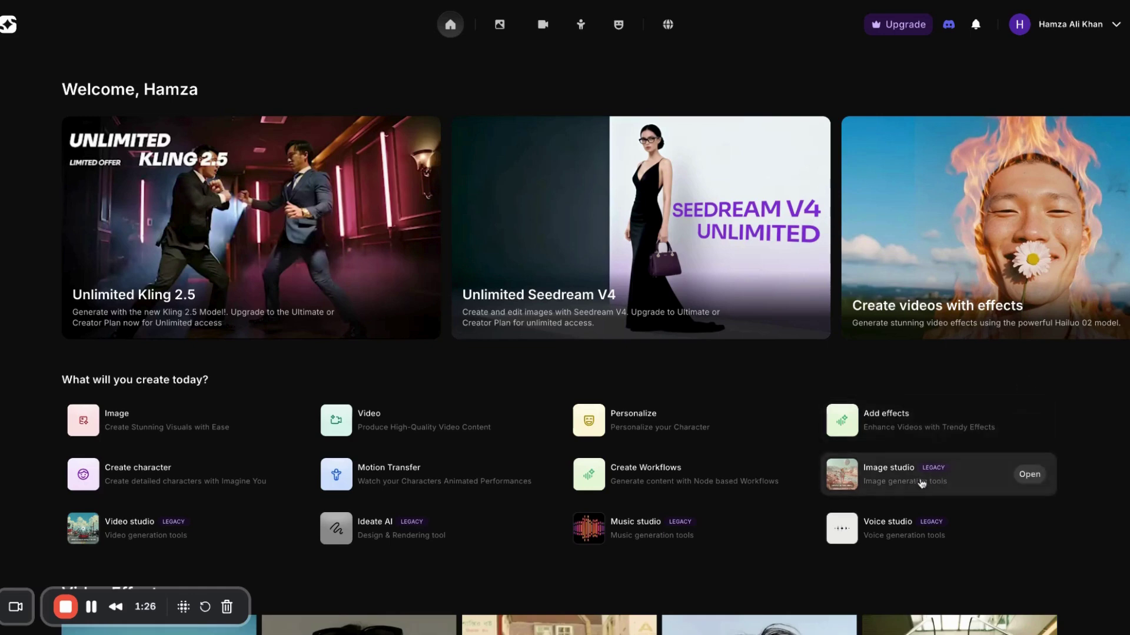
Open the Image generator and show the My Creations gallery as a list with prompts
left_click(117, 424)
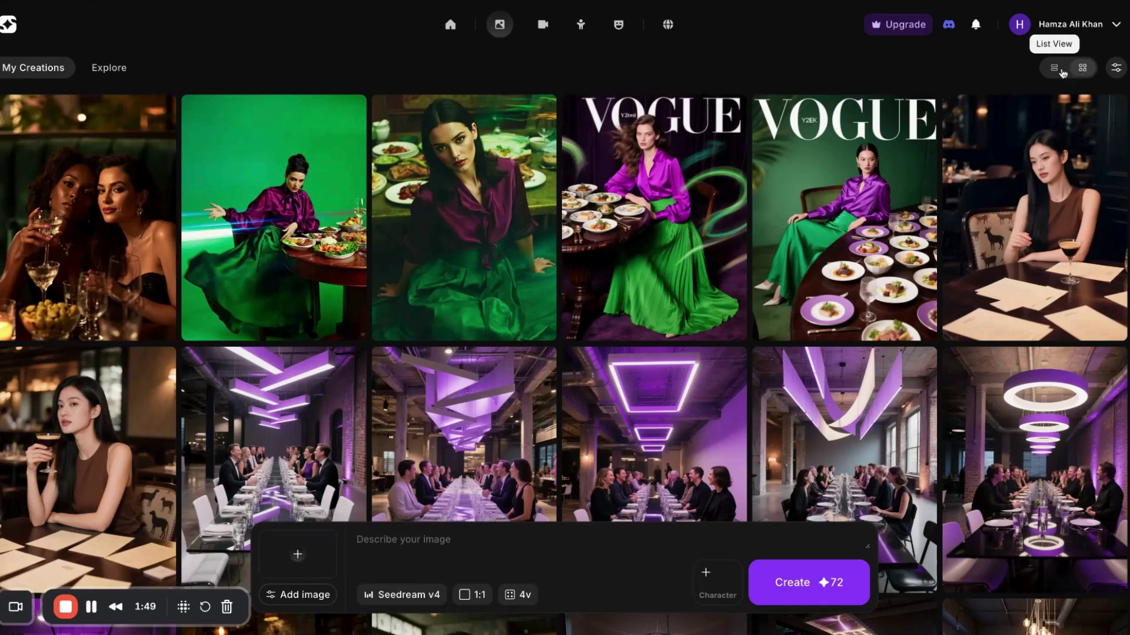
left_click(1061, 70)
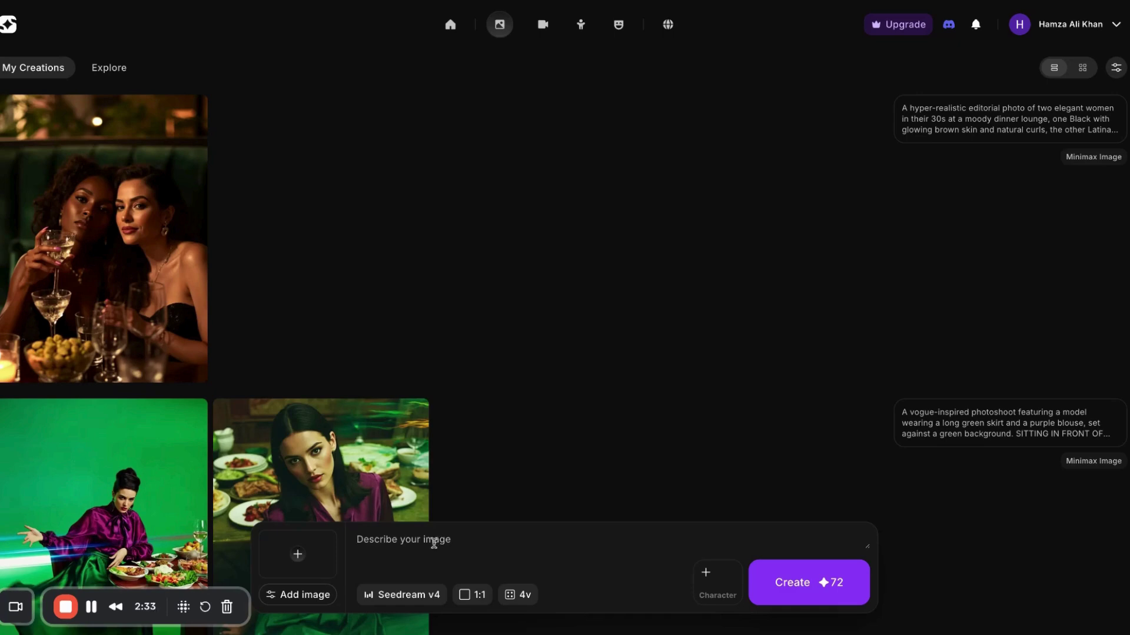
left_click(389, 596)
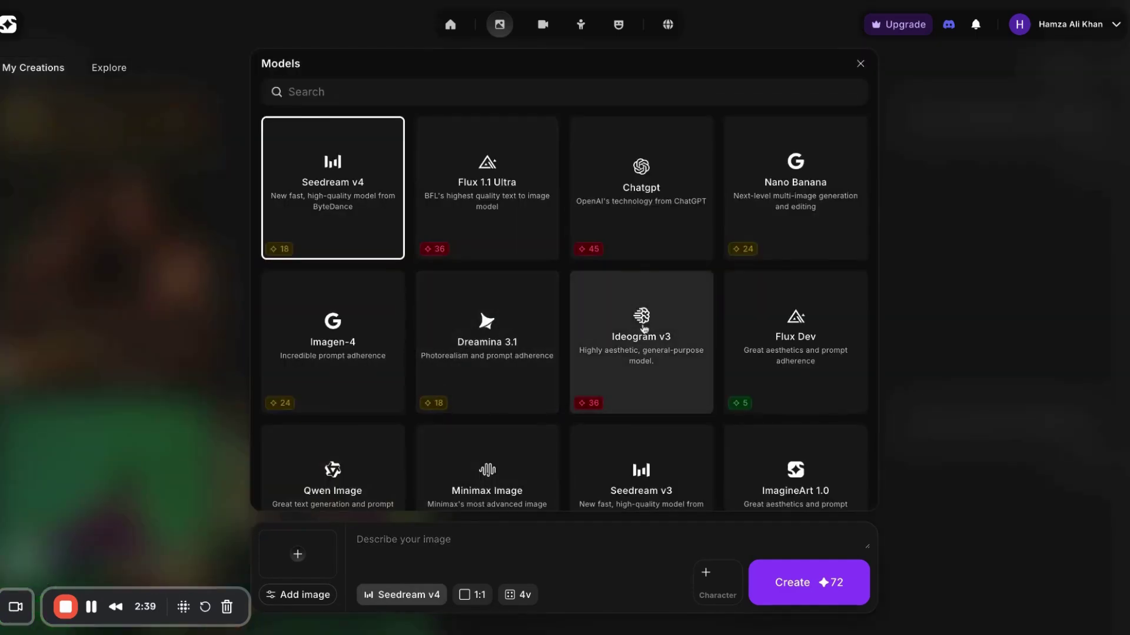
scroll(631, 300, "down", 2)
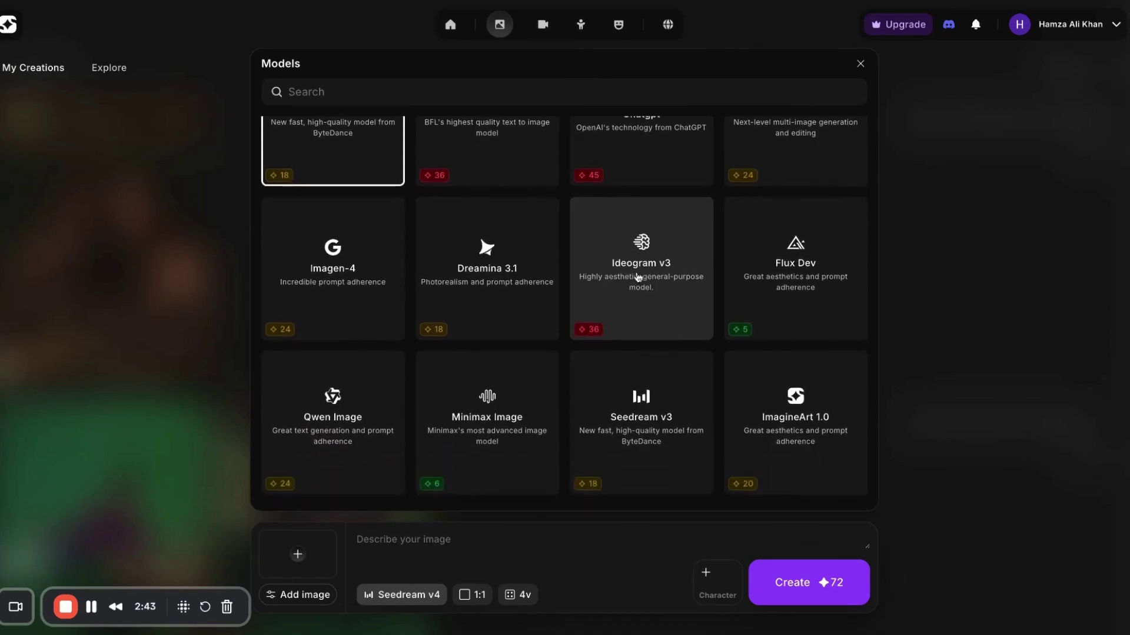
scroll(636, 274, "up", 2)
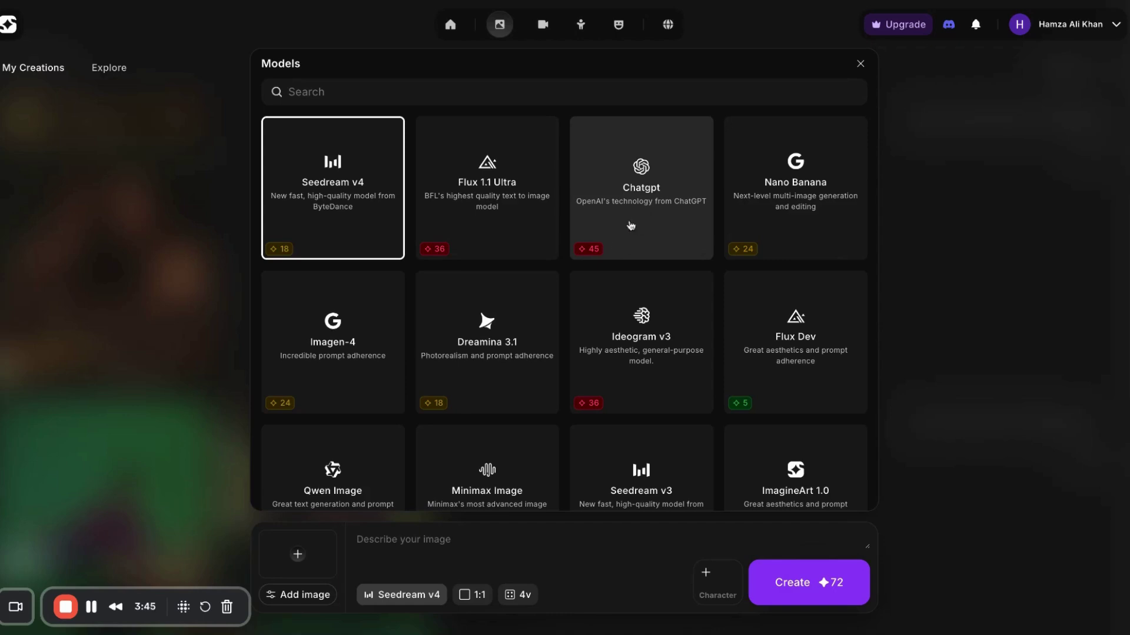
left_click(330, 172)
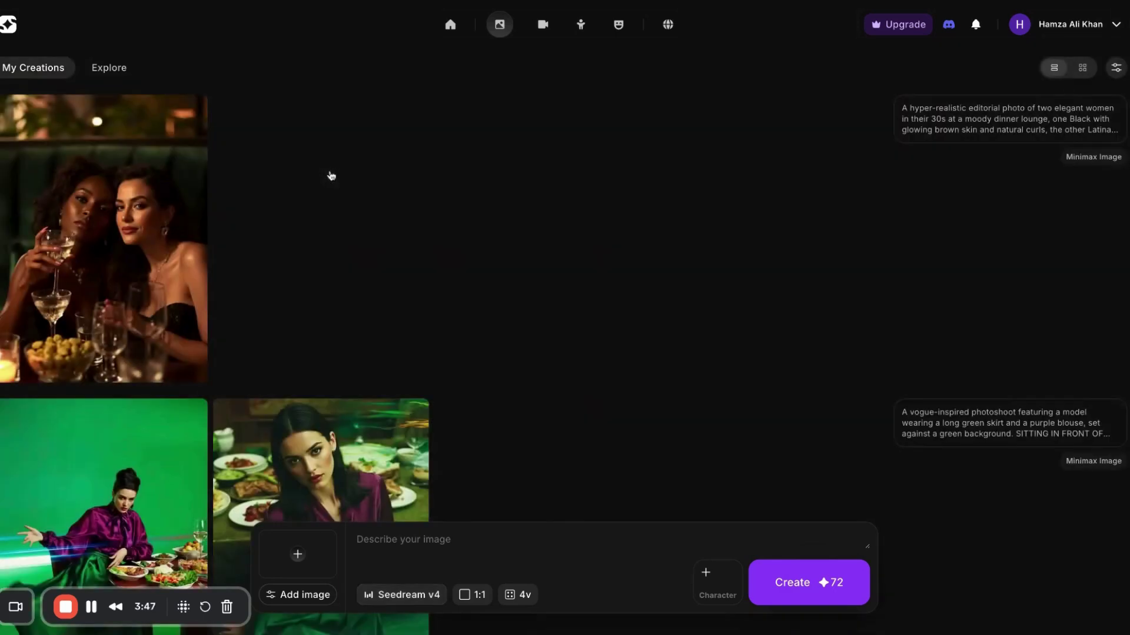
Browse the image models without changing them, then show the aspect ratios, keeping 1:1
left_click(402, 595)
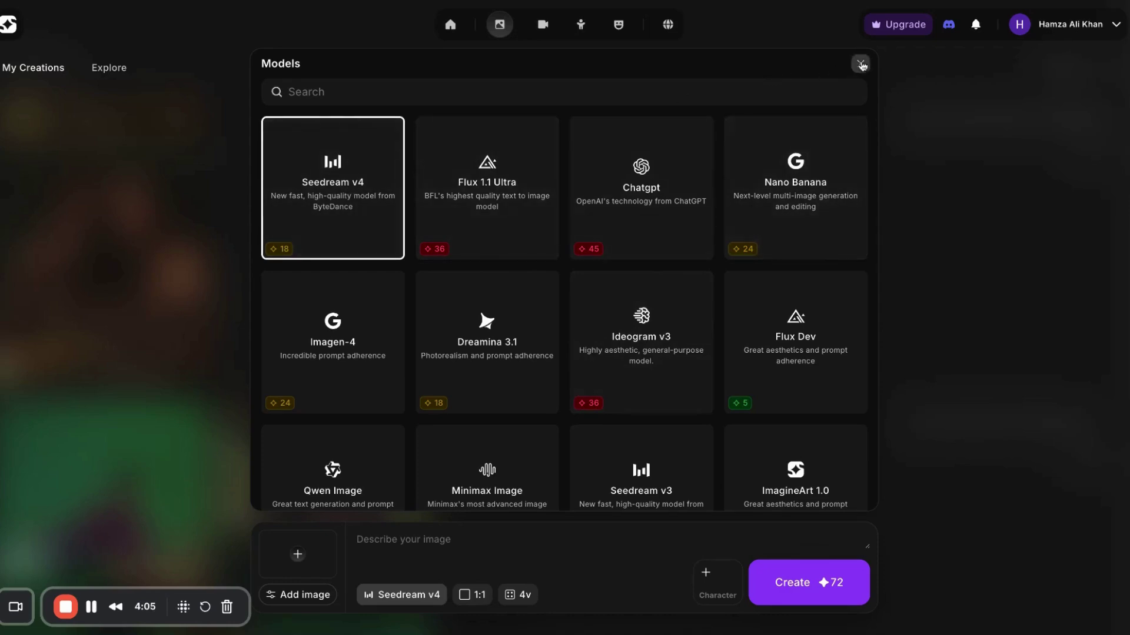
scroll(747, 274, "down", 1)
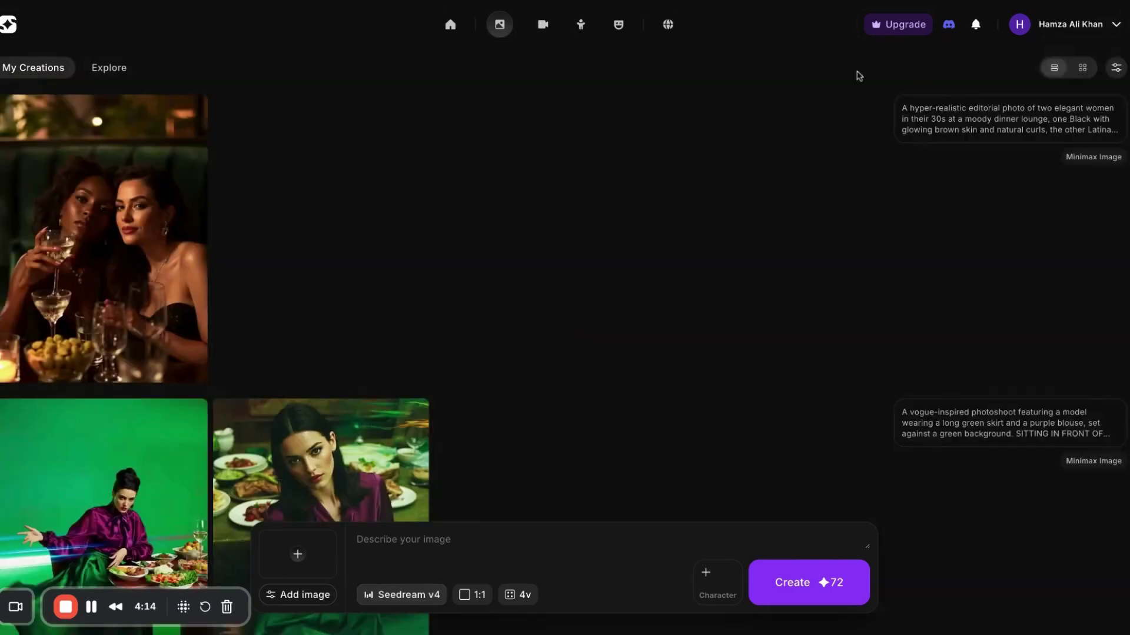
left_click(860, 63)
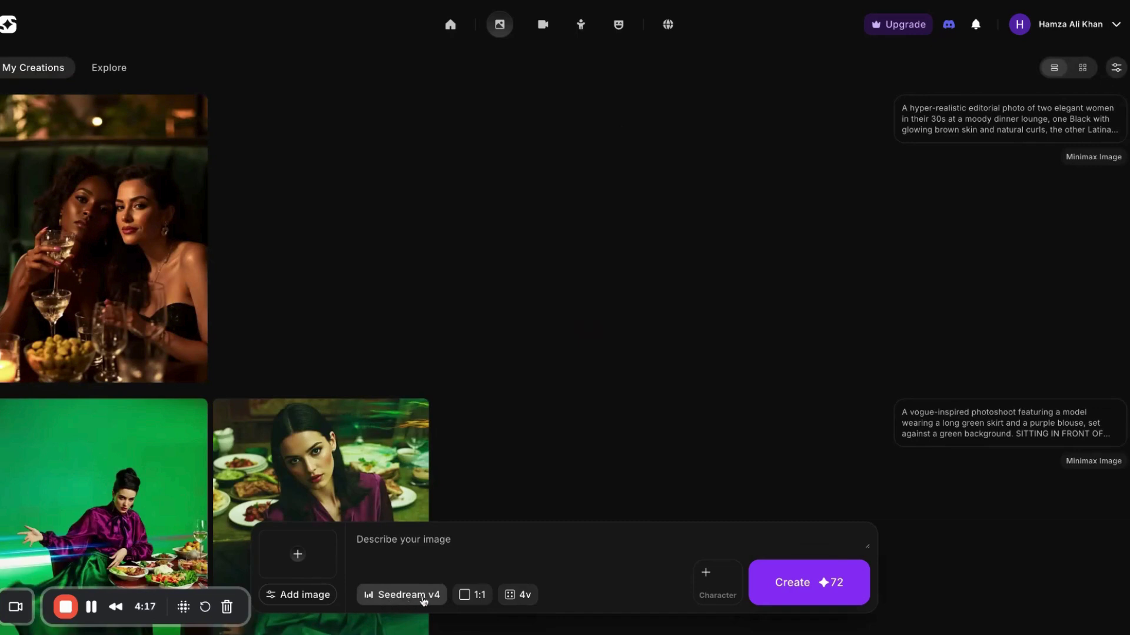
left_click(468, 598)
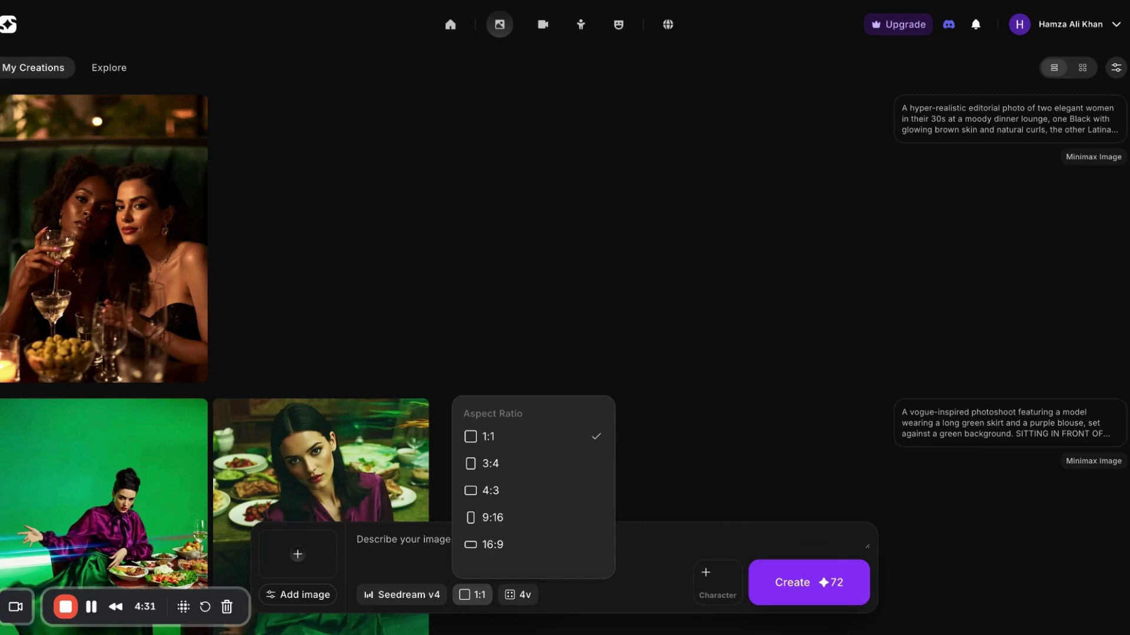
Switch the image model to Chatgpt
left_click(451, 596)
left_click(424, 595)
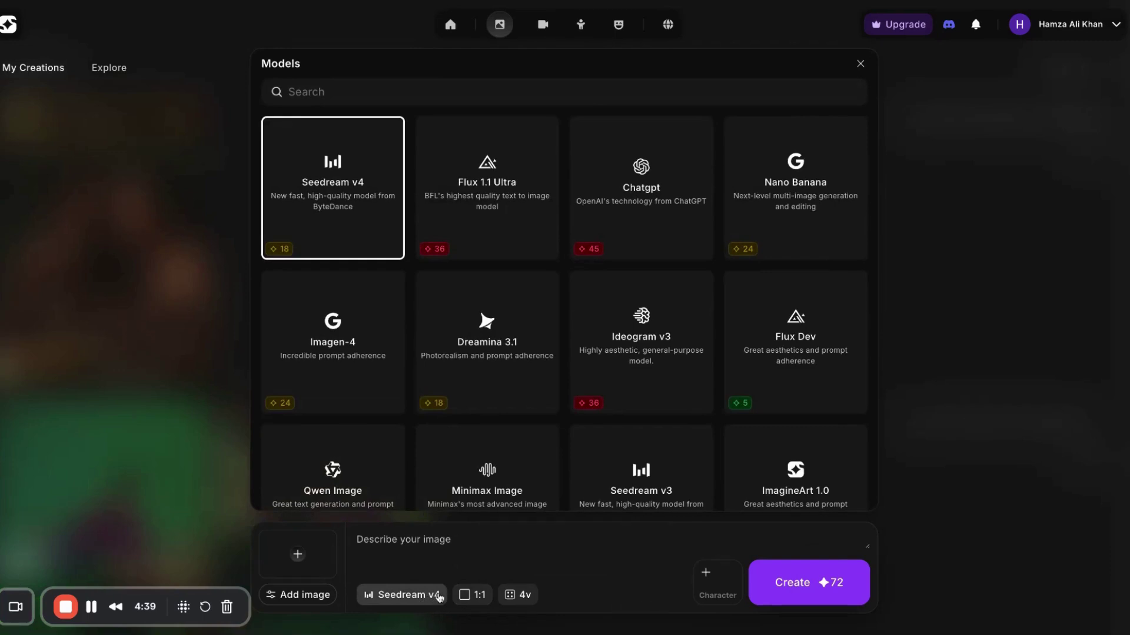
mouse_move(474, 600)
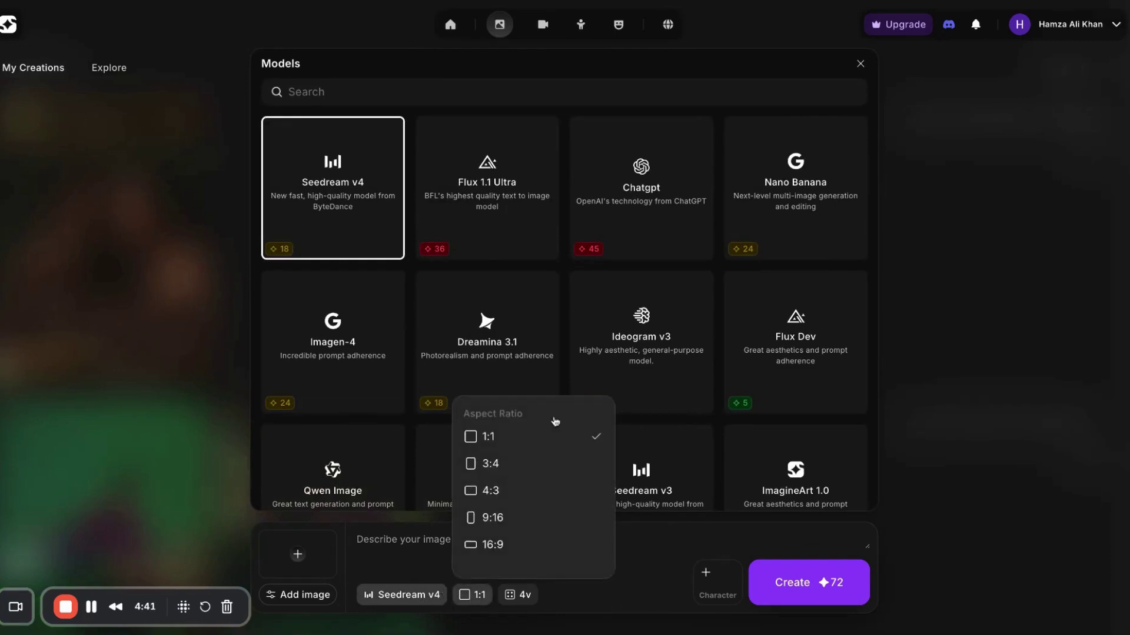
left_click(631, 196)
mouse_move(450, 596)
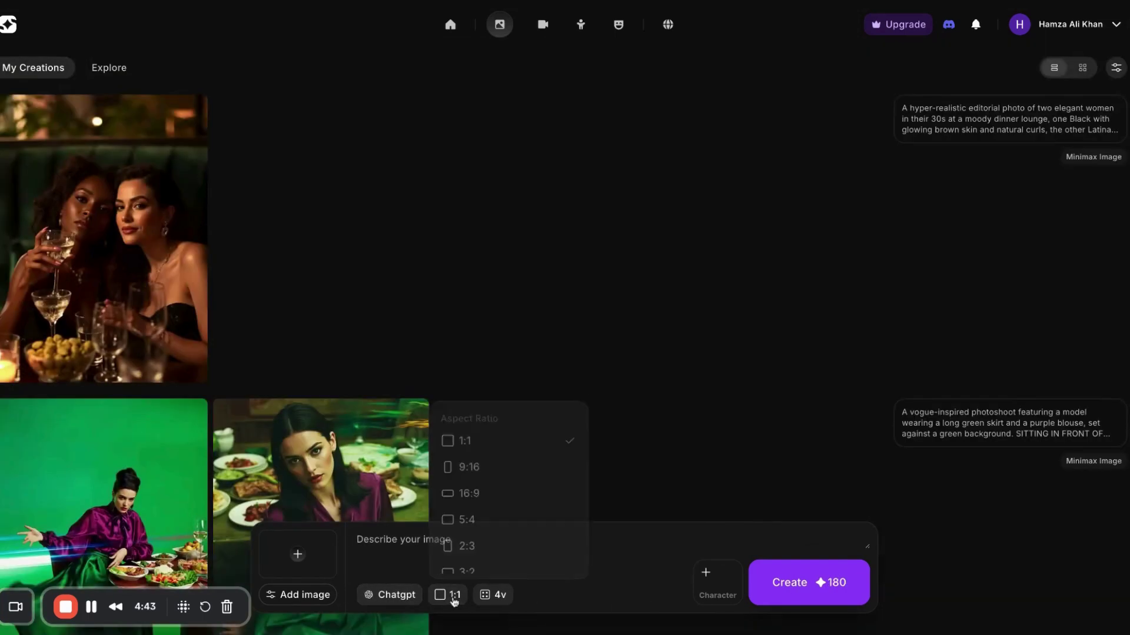
scroll(477, 524, "down", 1)
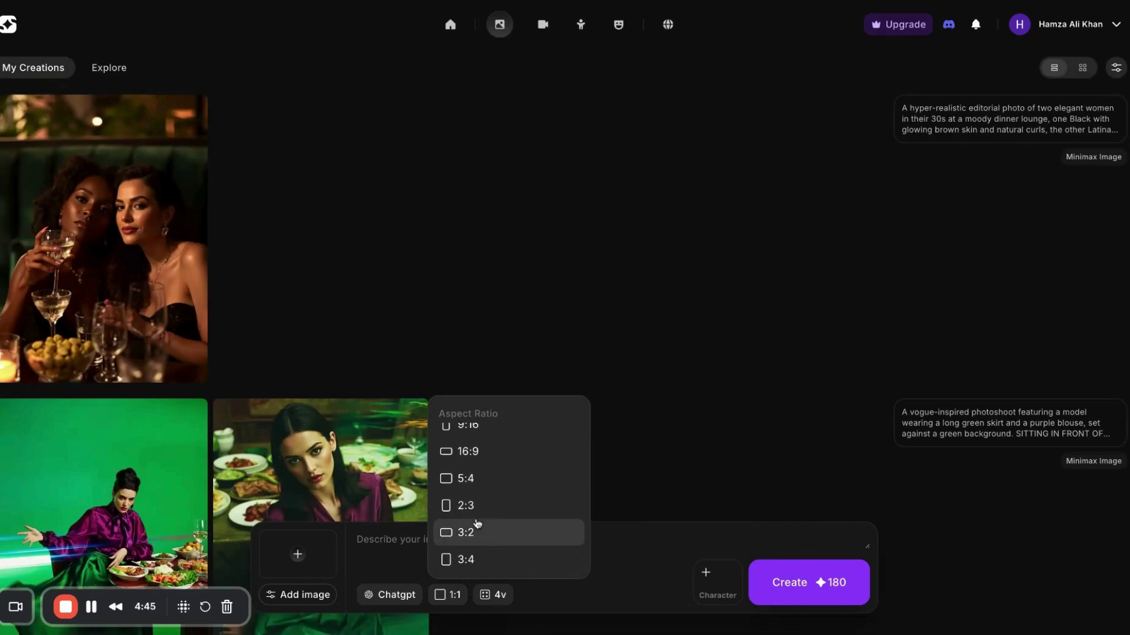
scroll(472, 514, "up", 2)
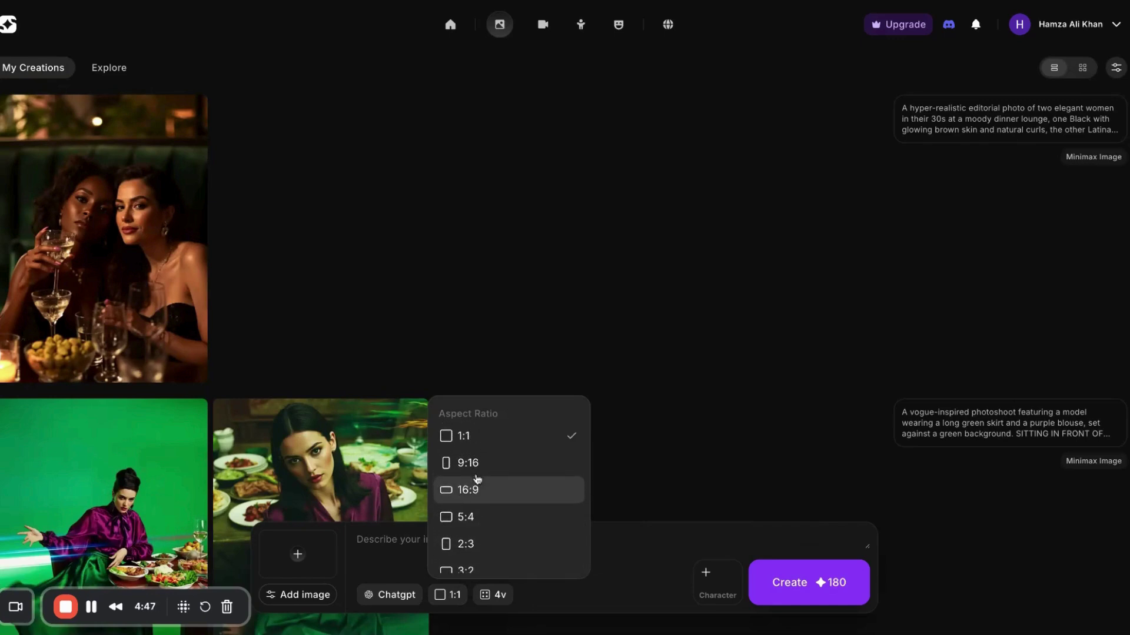
scroll(494, 532, "down", 3)
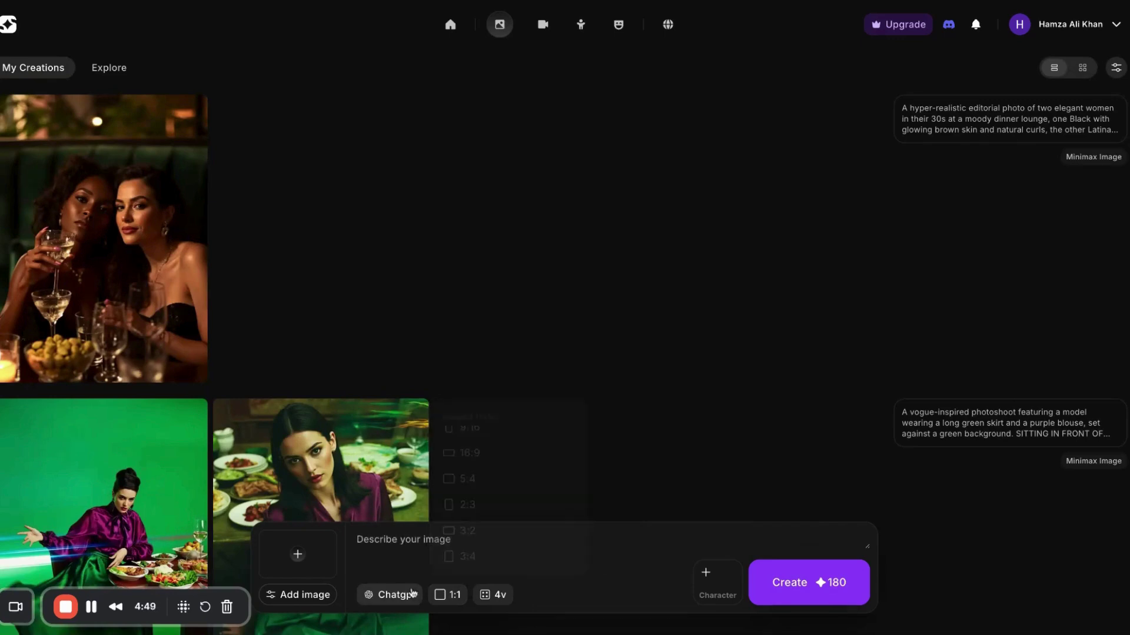
left_click(393, 595)
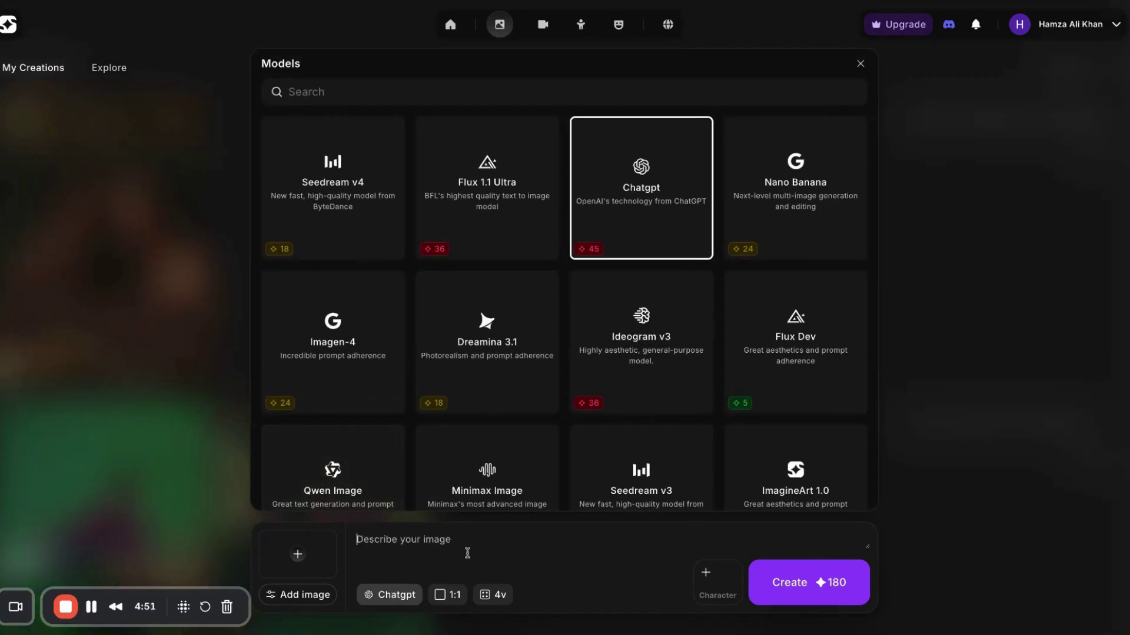
left_click(860, 63)
Confirm the 1:1 aspect ratio and show the 1–4 variation options, keeping 4 images
left_click(448, 595)
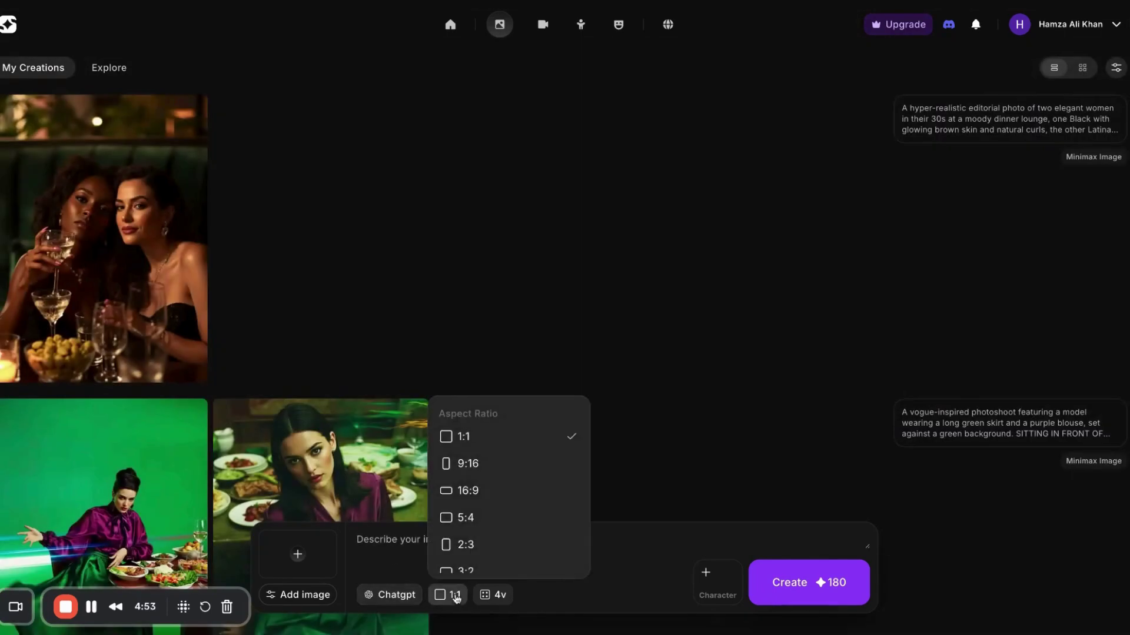
scroll(500, 523, "down", 2)
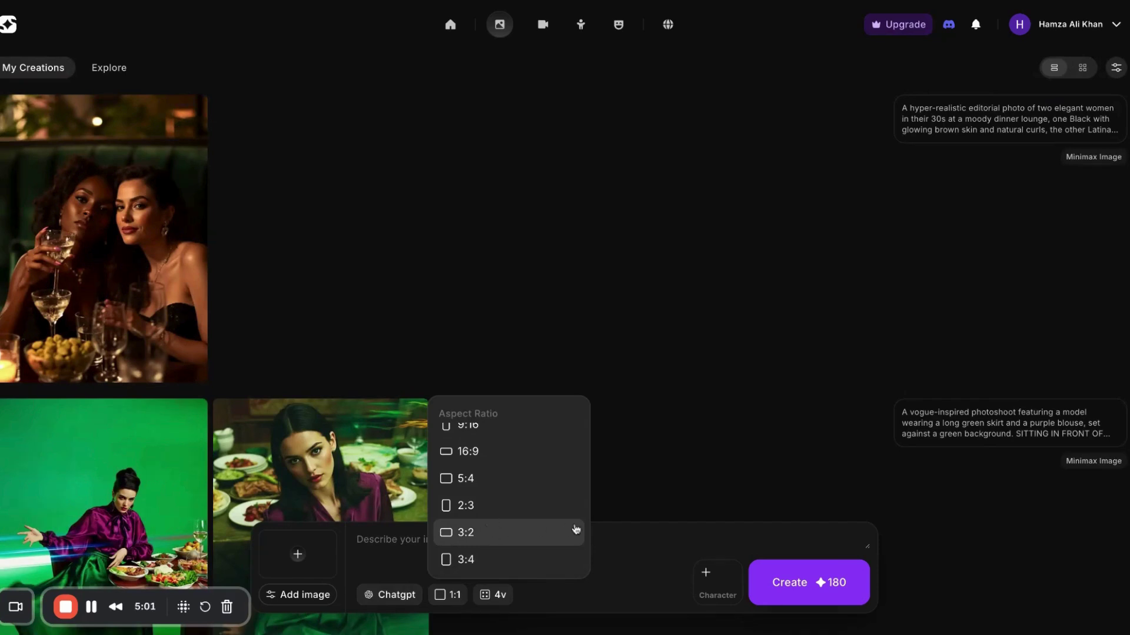
left_click(600, 524)
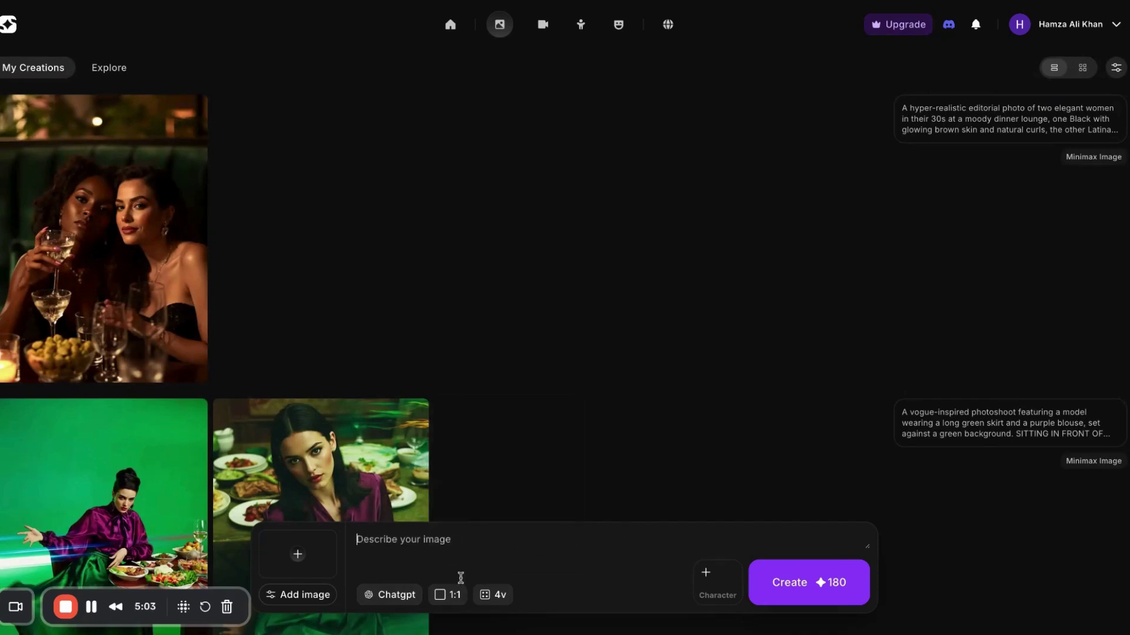
left_click(455, 595)
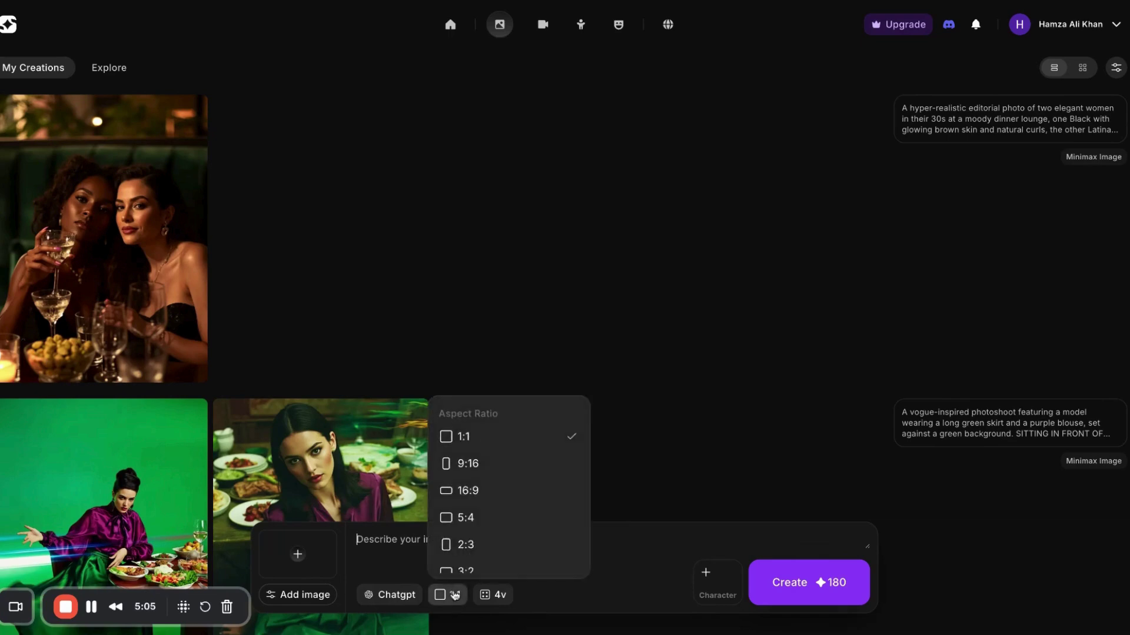
left_click(489, 599)
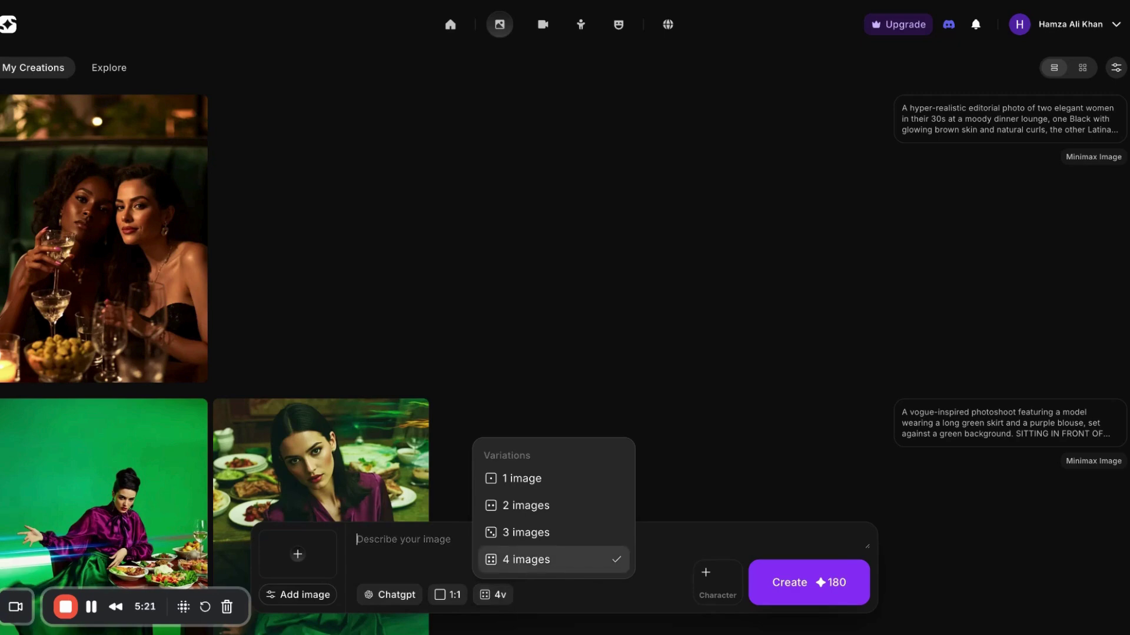
left_click(497, 564)
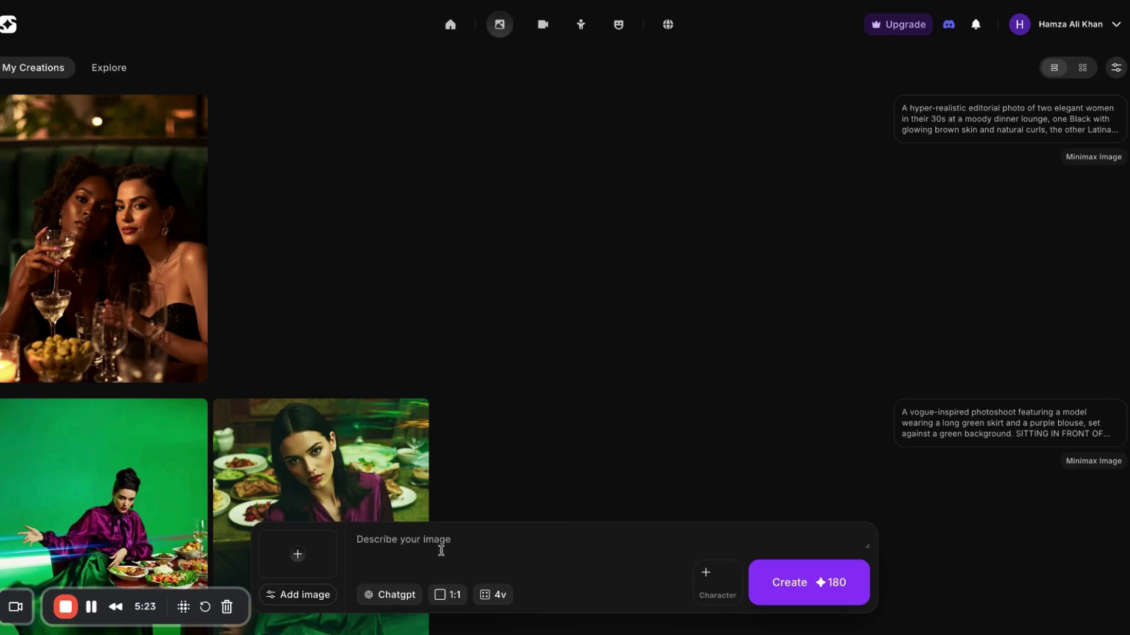
type("a cat")
key("Return")
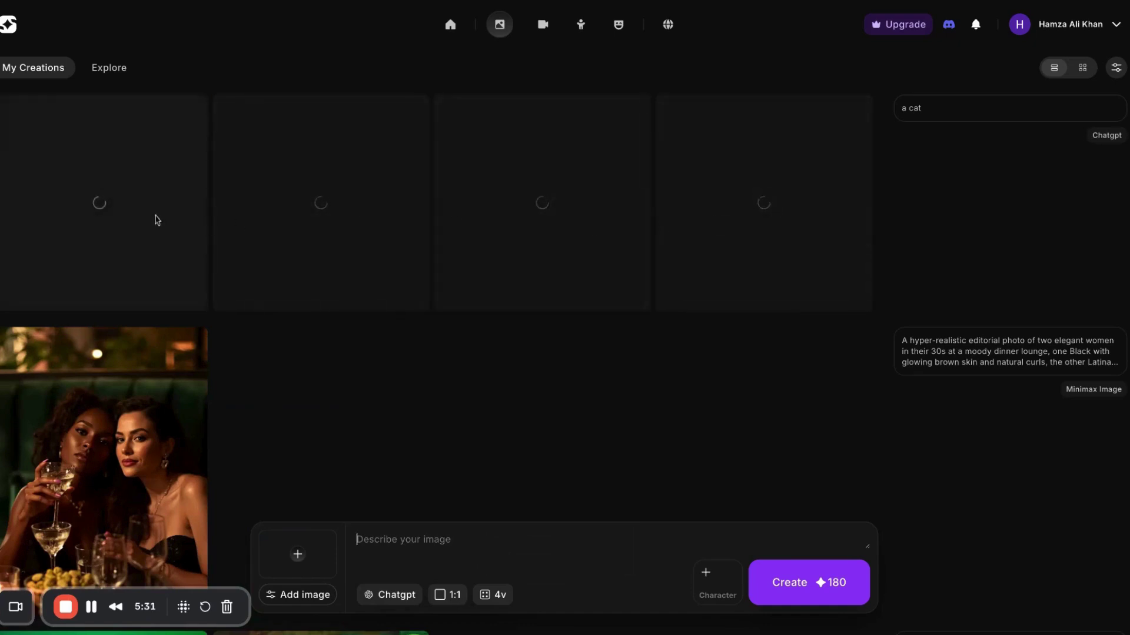
left_click(501, 595)
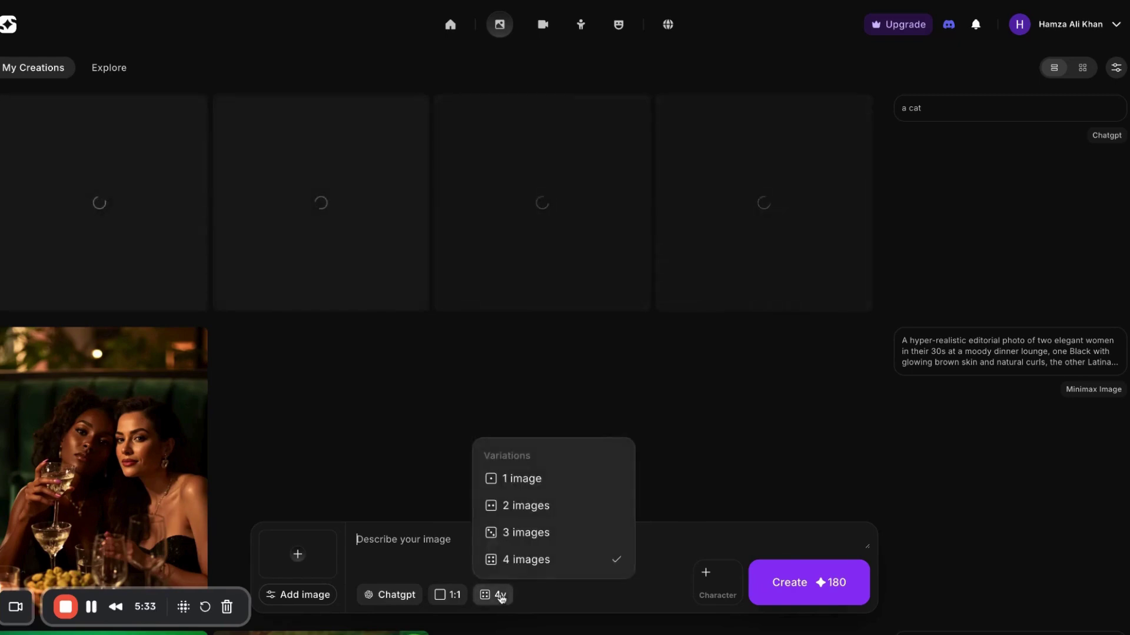
left_click(523, 505)
left_click(447, 539)
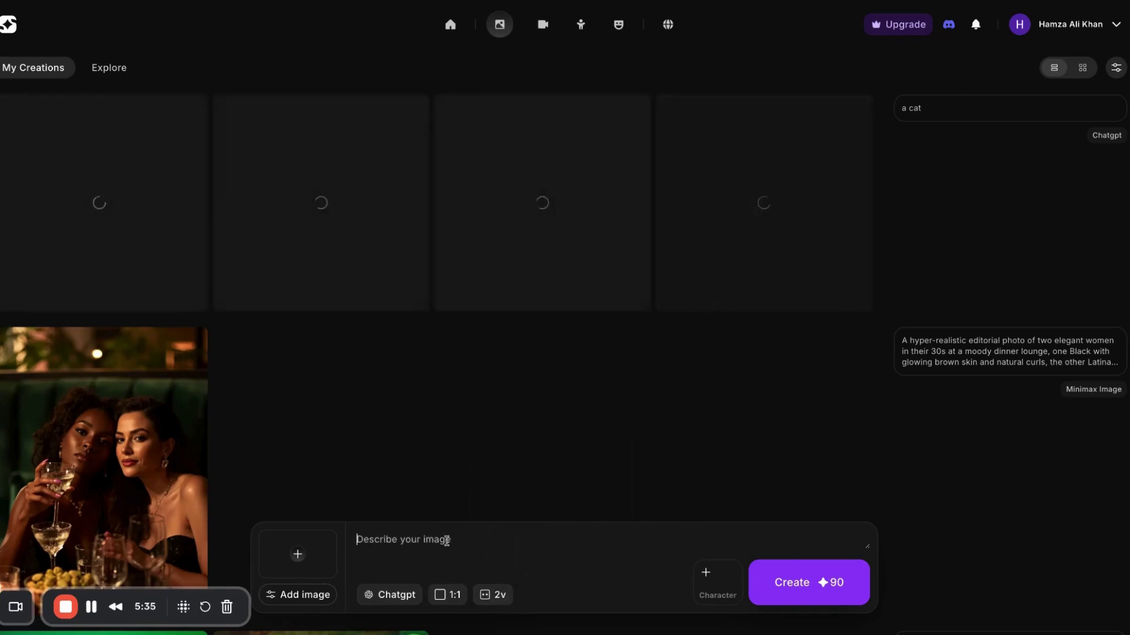
type("a cat")
key("Return")
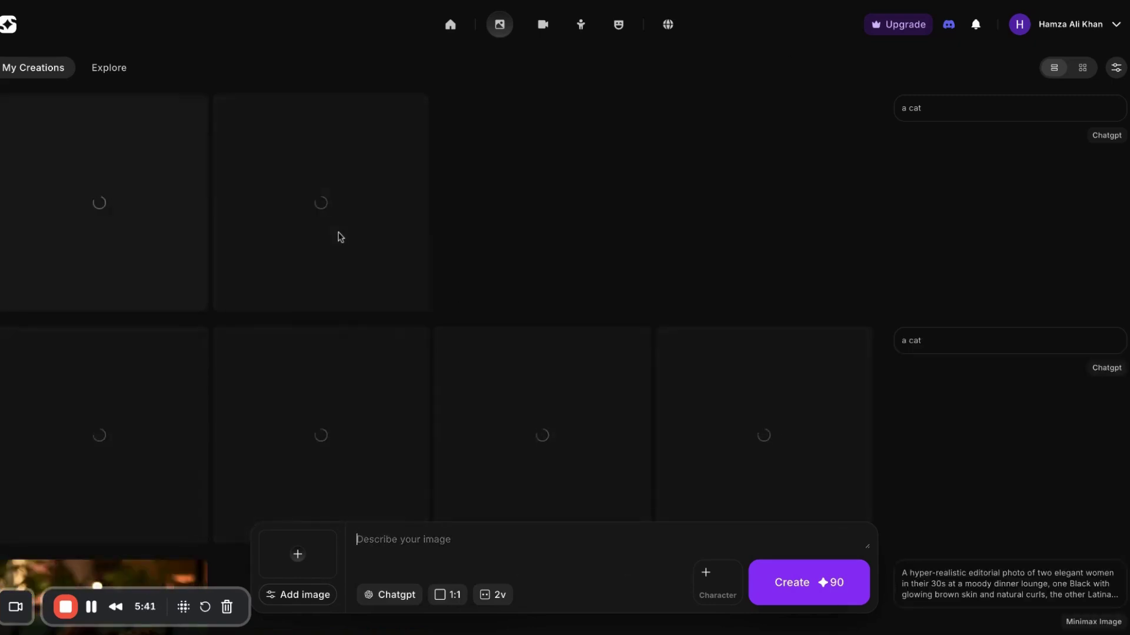
scroll(320, 235, "down", 2)
scroll(320, 235, "down", 4)
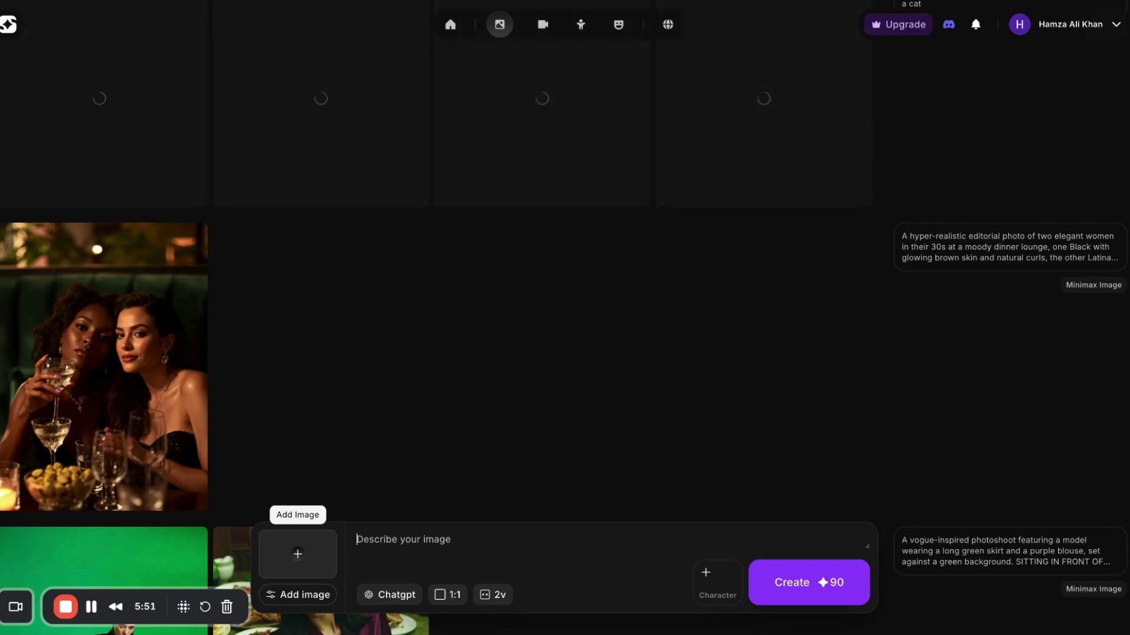
Attach a reference image to the prompt
left_click(298, 553)
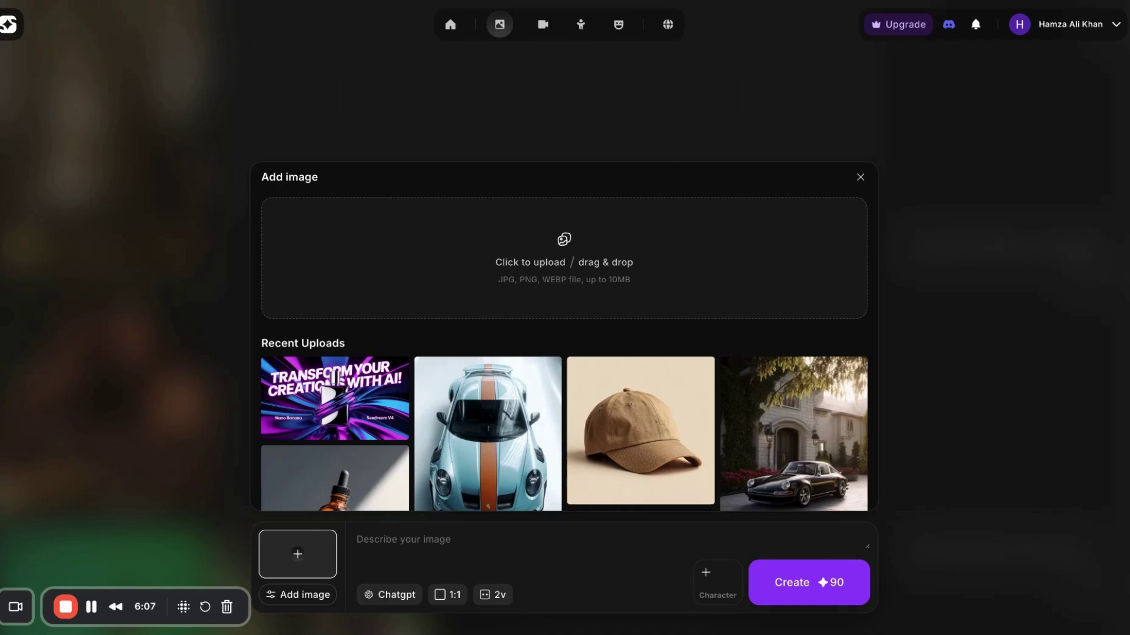
left_click(705, 447)
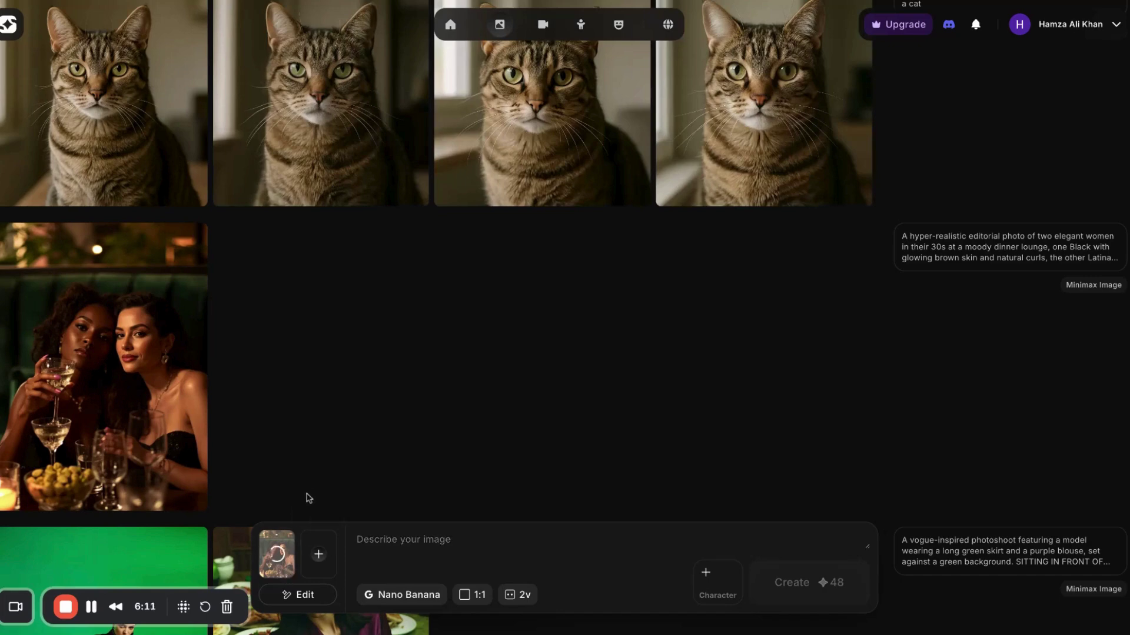
scroll(320, 362, "up", 5)
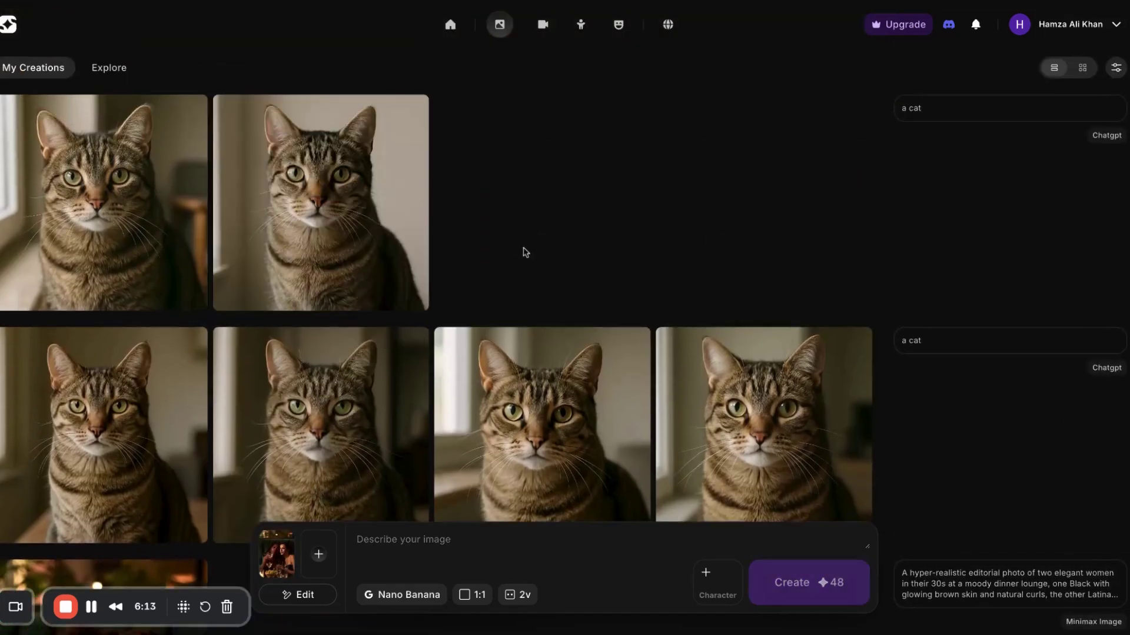
View the edit modes, then remove the attached reference image
mouse_move(276, 562)
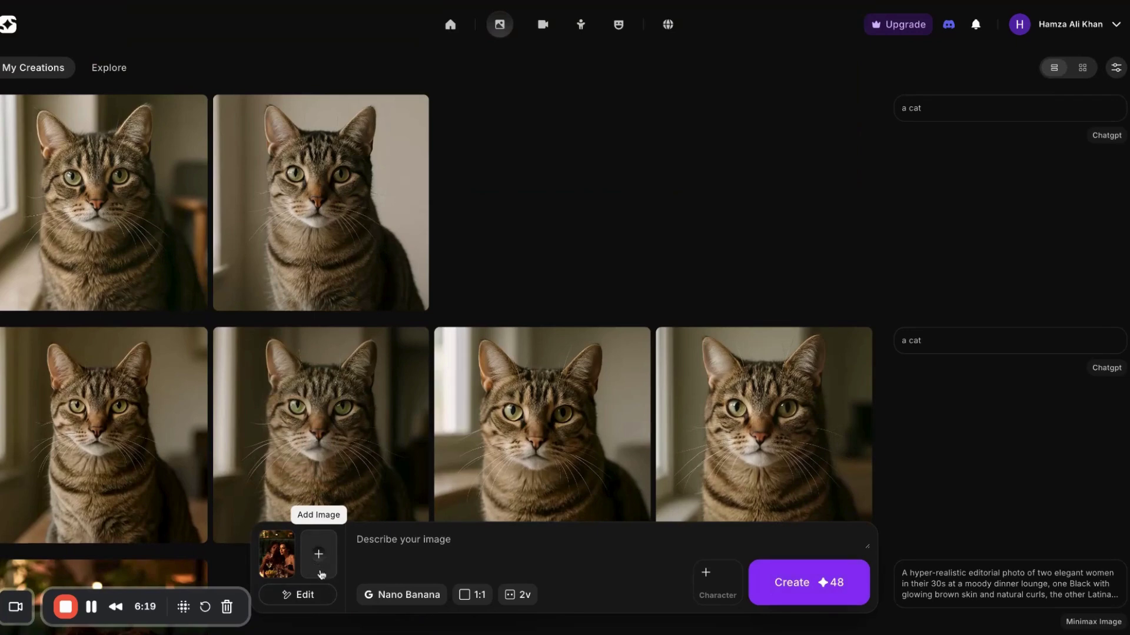
left_click(300, 595)
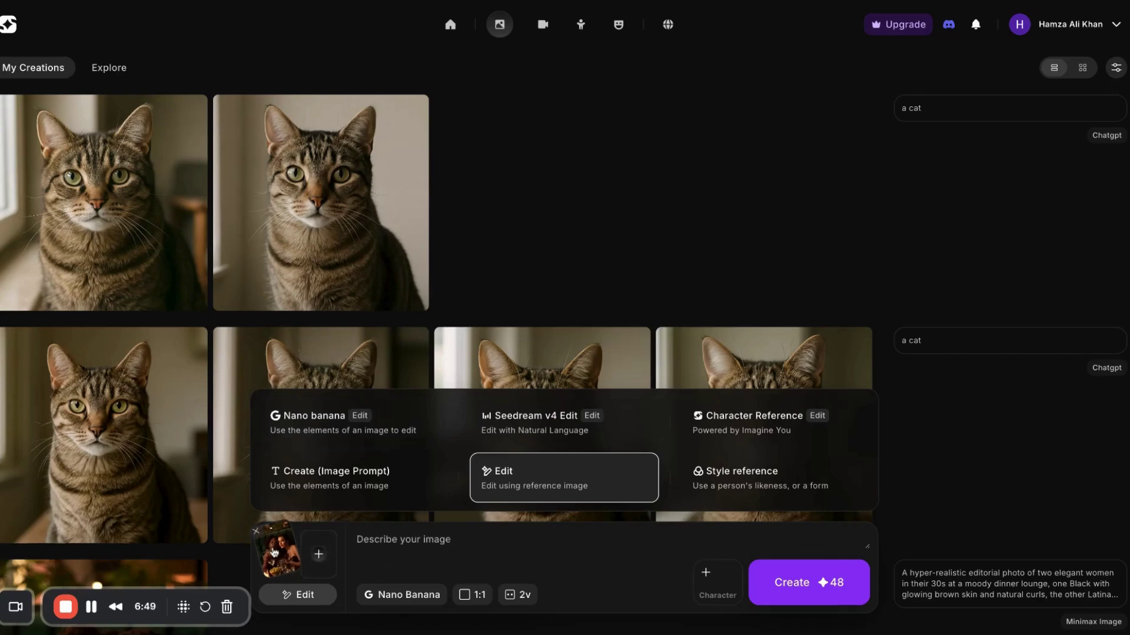
mouse_move(275, 558)
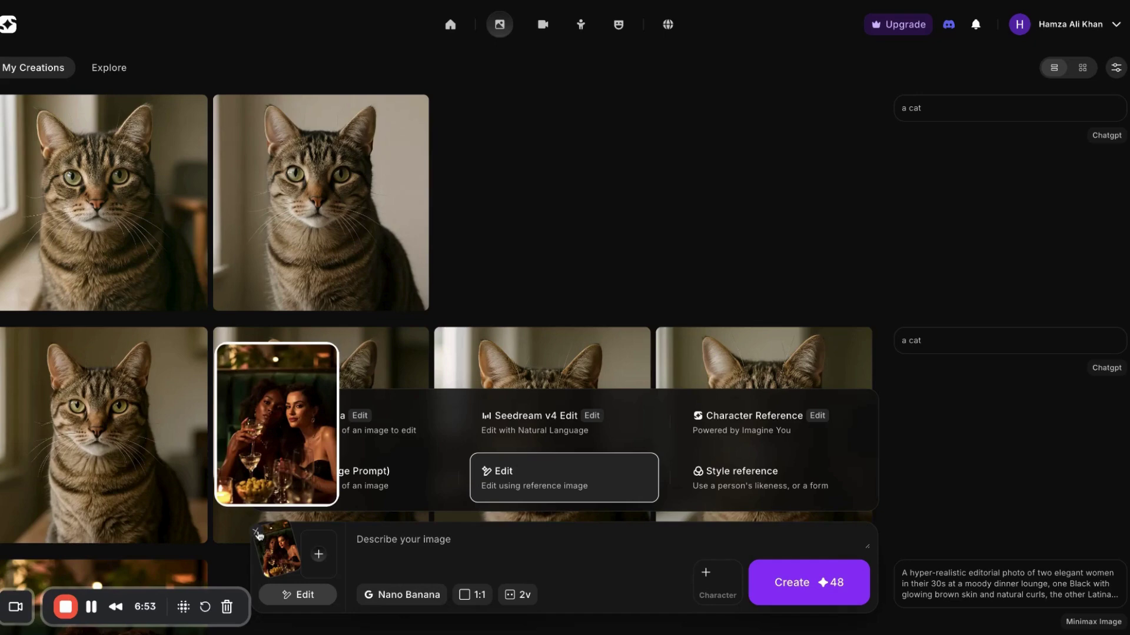
left_click(256, 532)
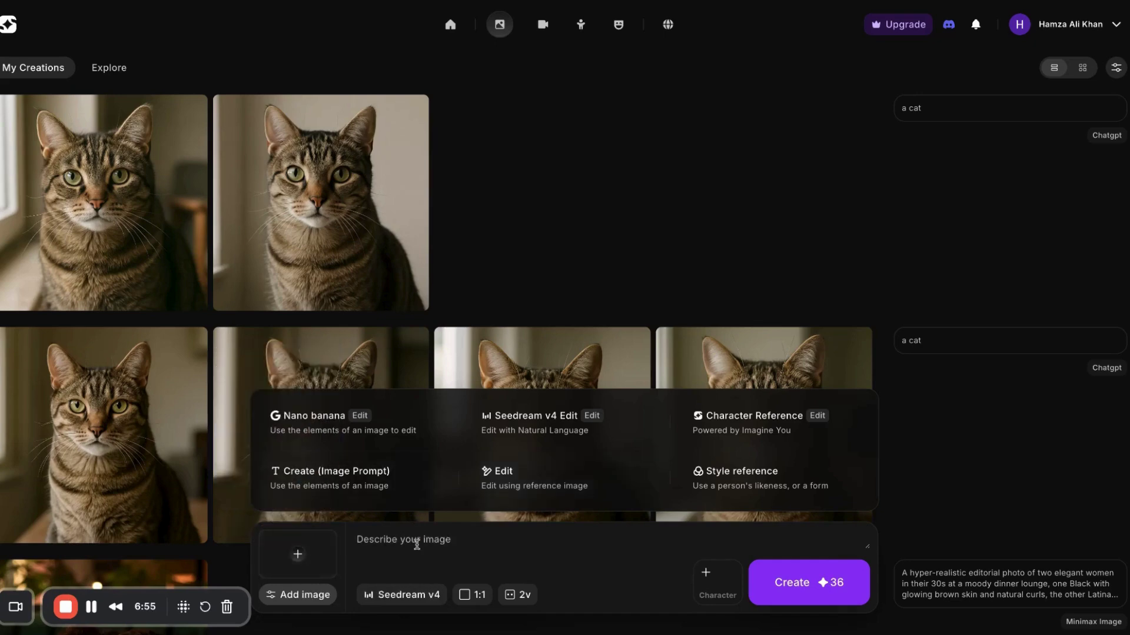
Switch the image model to Nano Banana, costing 48 credits for 2 variations at 1:1
left_click(345, 420)
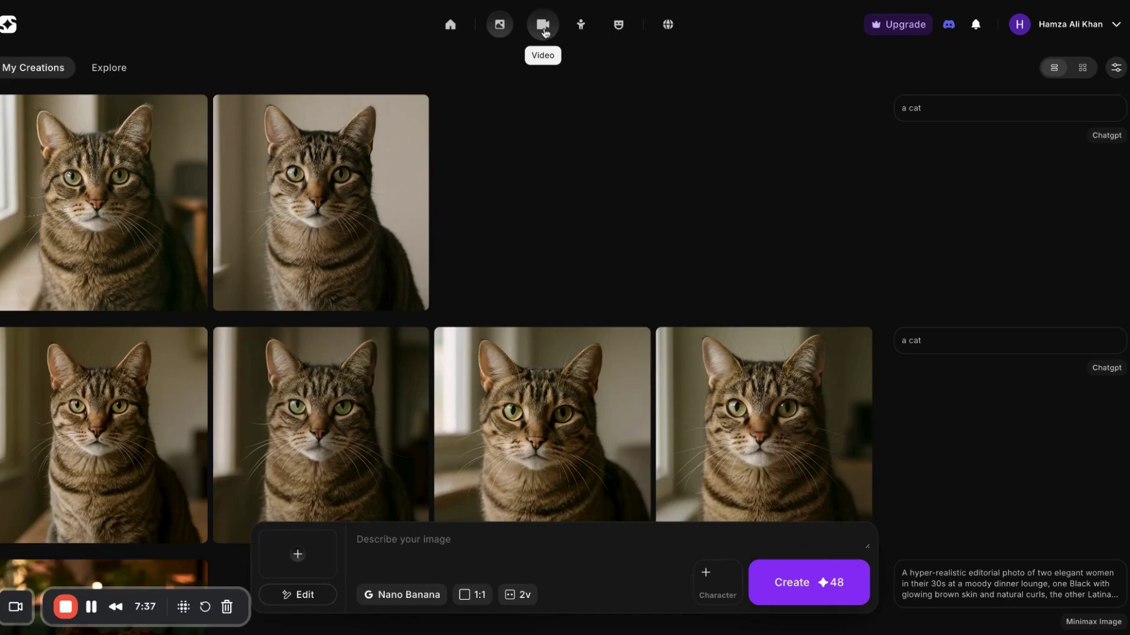
Switch to video creation with Hailuo 02 PRO at 16:9, 6s and 1080p
left_click(543, 26)
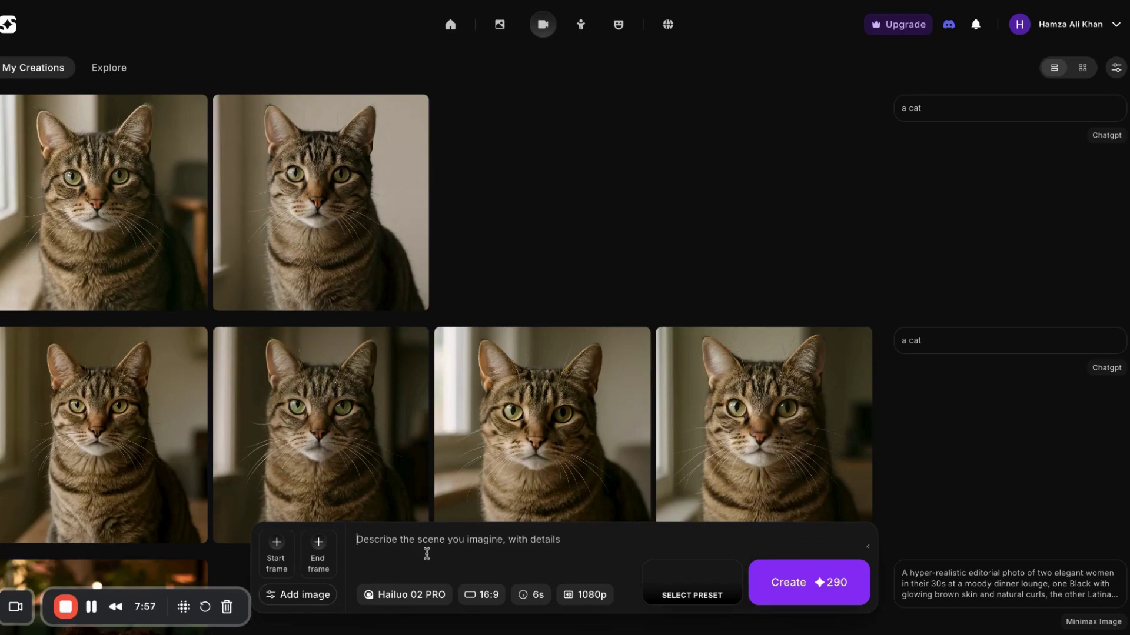
Scroll through the video models, including Seedance Lite, Wan 2.2 and Kling, keeping Hailuo 02 PRO
left_click(406, 596)
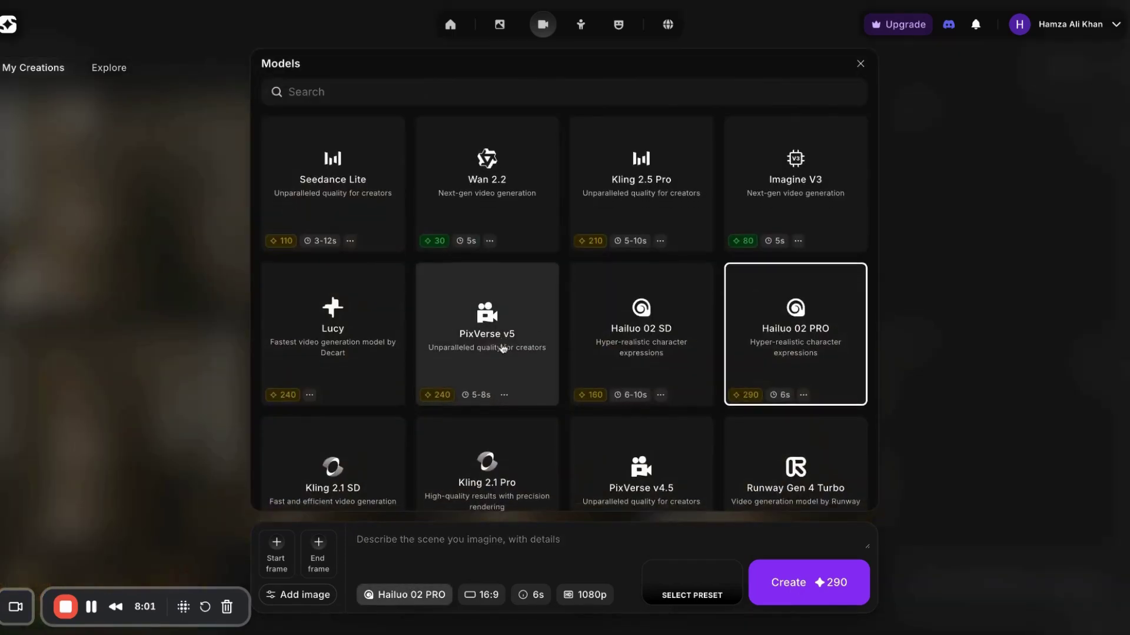
scroll(503, 349, "down", 3)
scroll(503, 349, "down", 3)
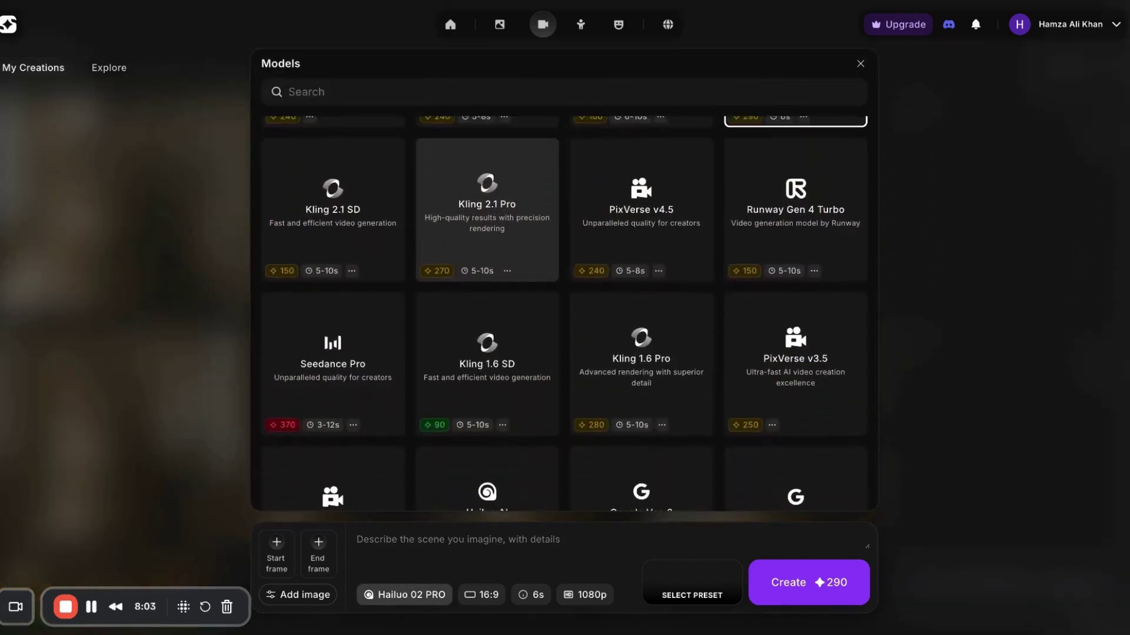
scroll(503, 349, "up", 3)
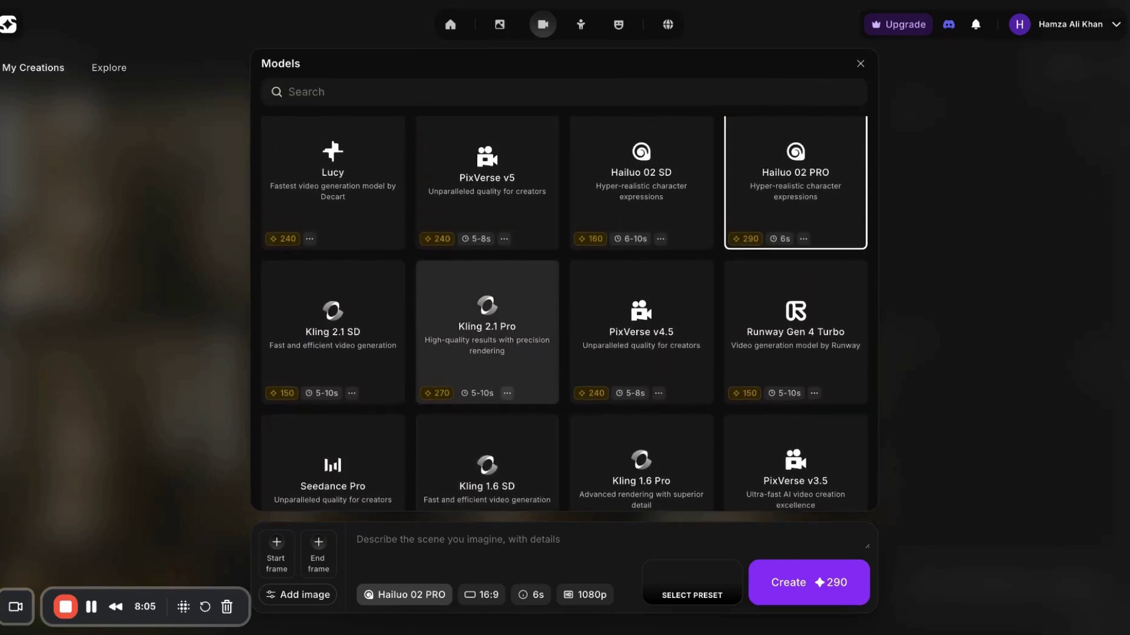
scroll(487, 332, "up", 3)
scroll(487, 333, "down", 1)
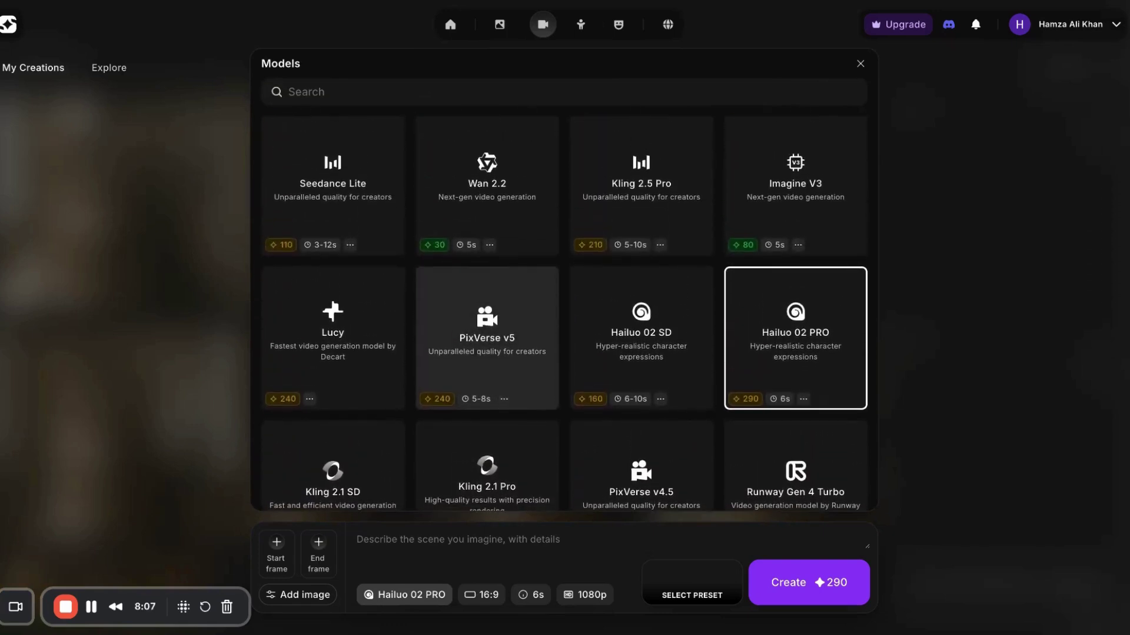
scroll(487, 332, "down", 1)
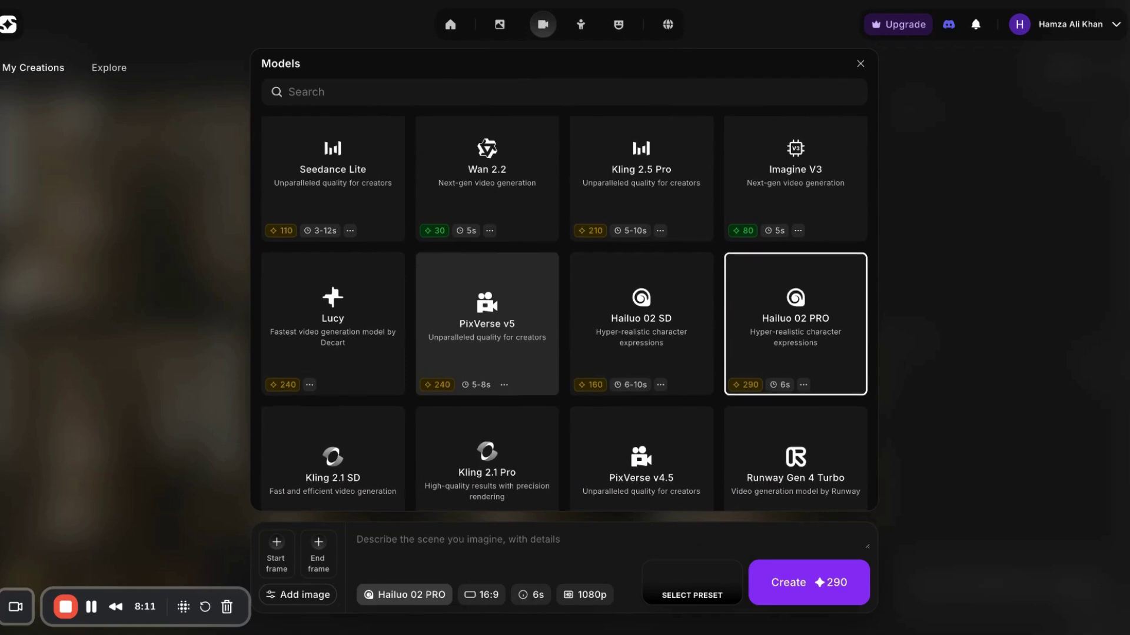
scroll(487, 333, "down", 1)
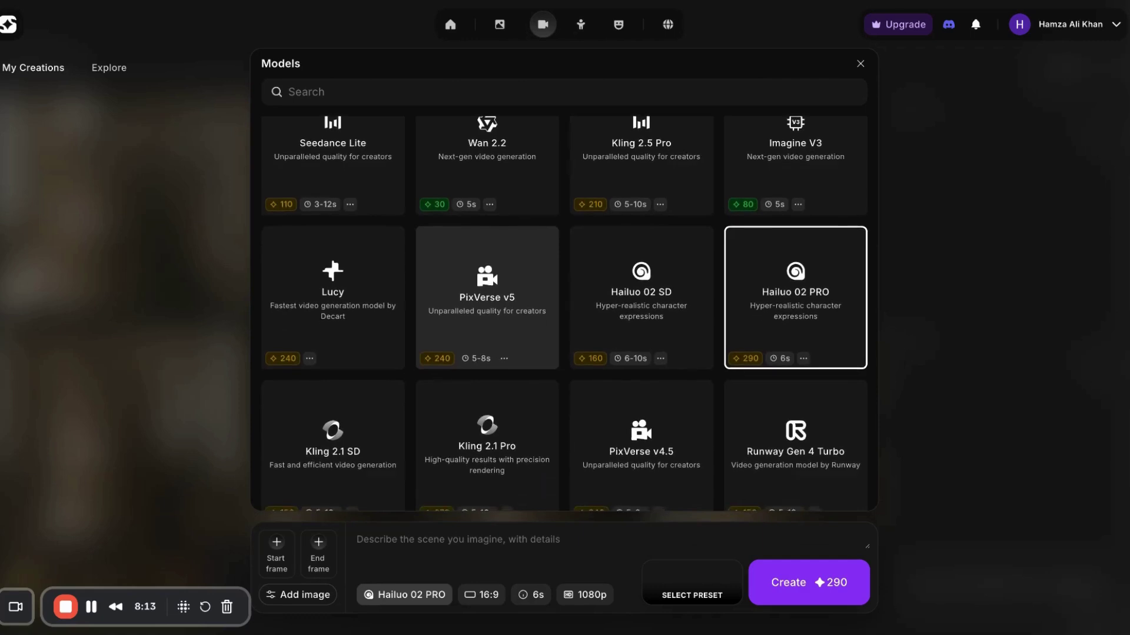
scroll(488, 332, "up", 1)
scroll(487, 332, "up", 1)
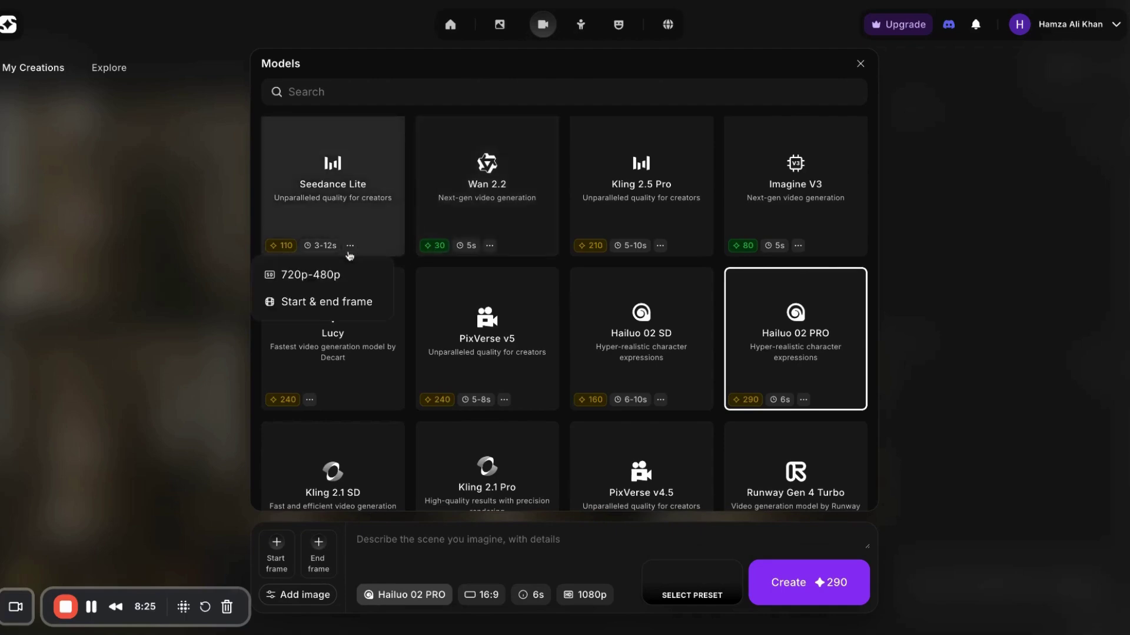
mouse_move(348, 247)
left_click(369, 199)
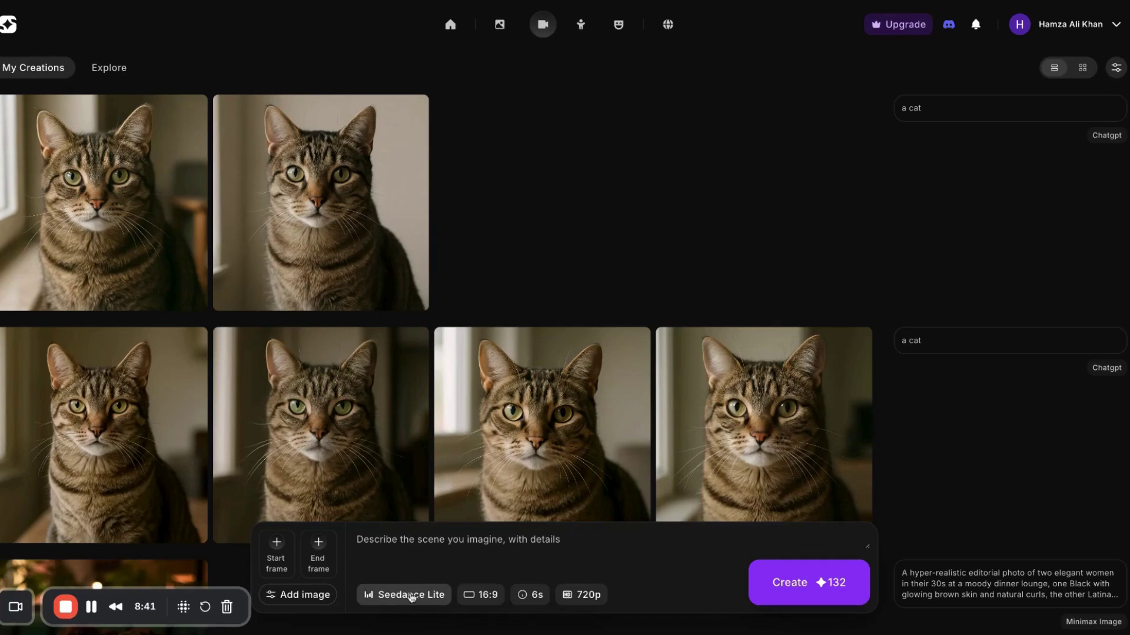
left_click(479, 595)
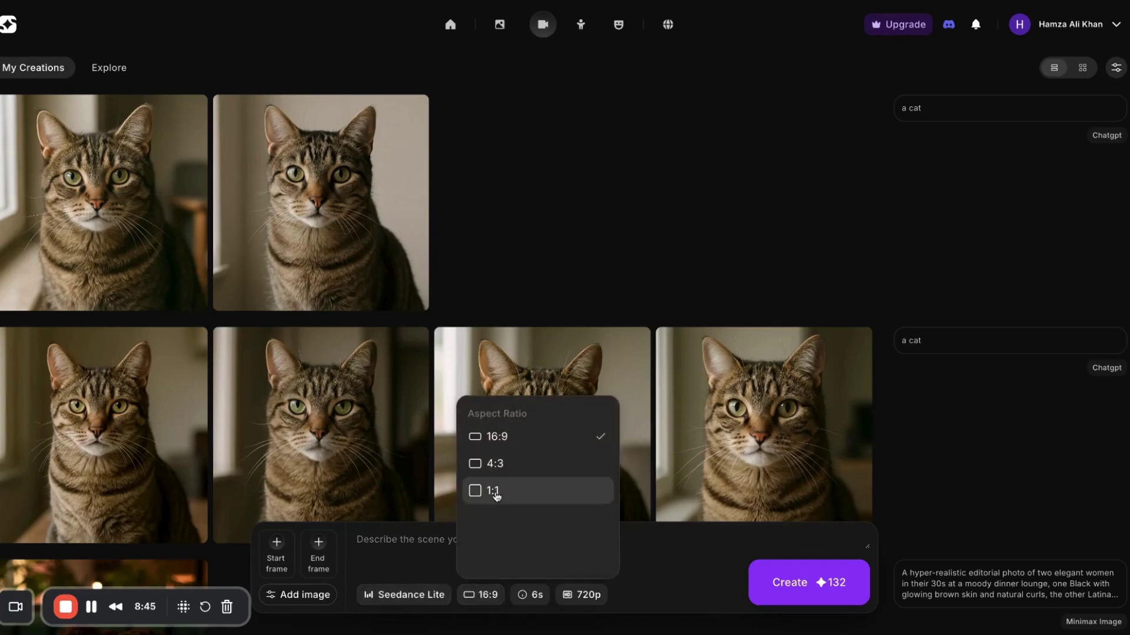
left_click(523, 595)
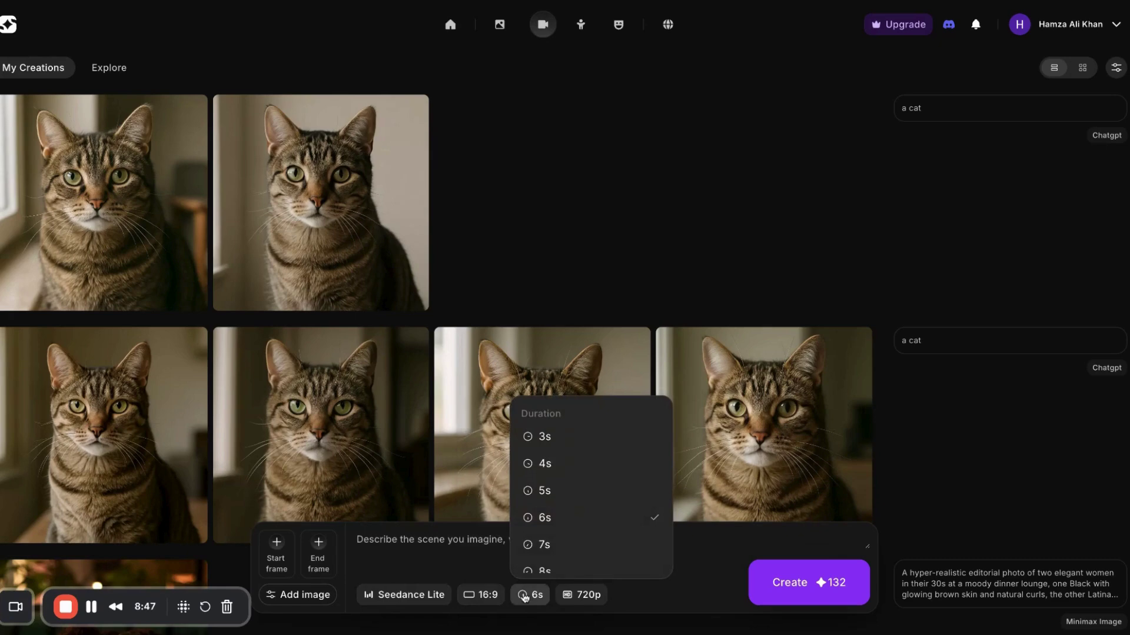
scroll(551, 547, "down", 2)
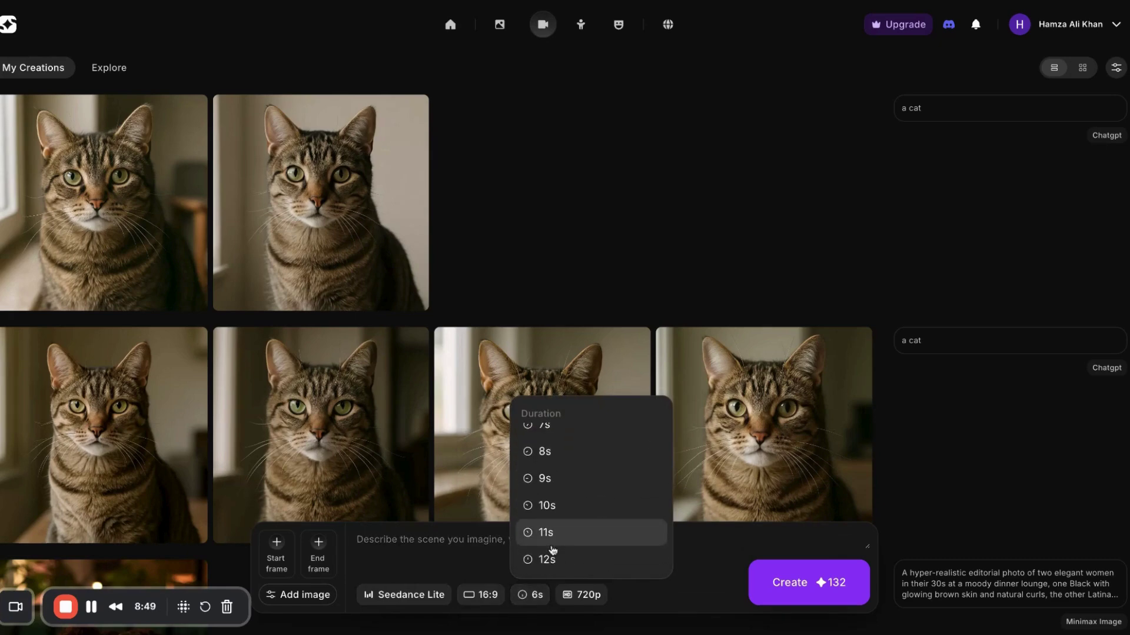
scroll(553, 550, "up", 2)
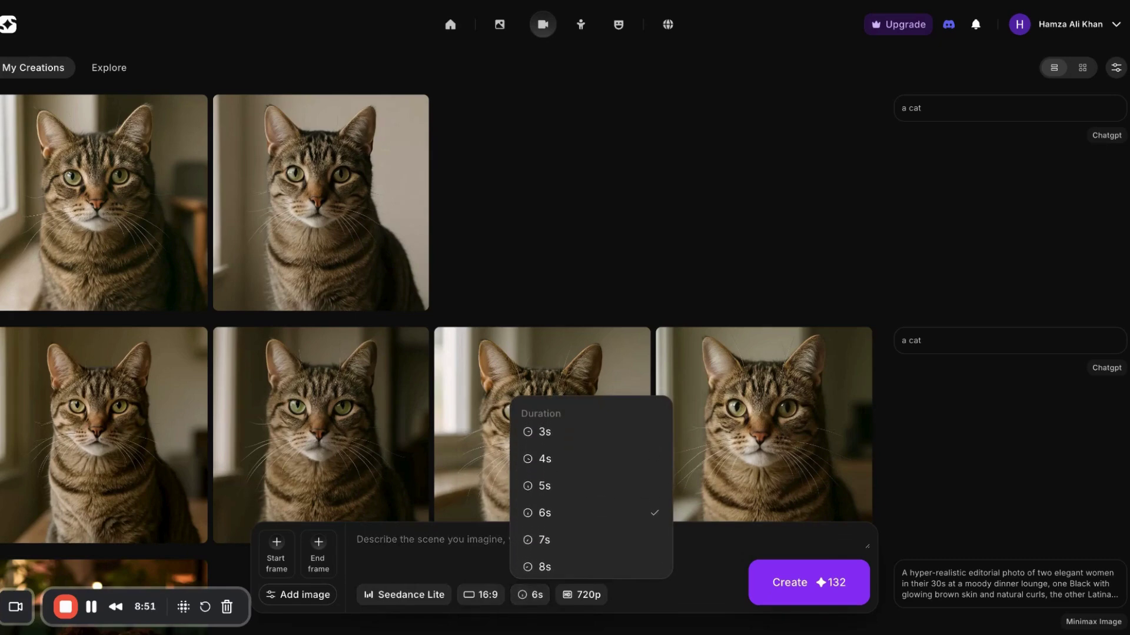
scroll(552, 537, "down", 1)
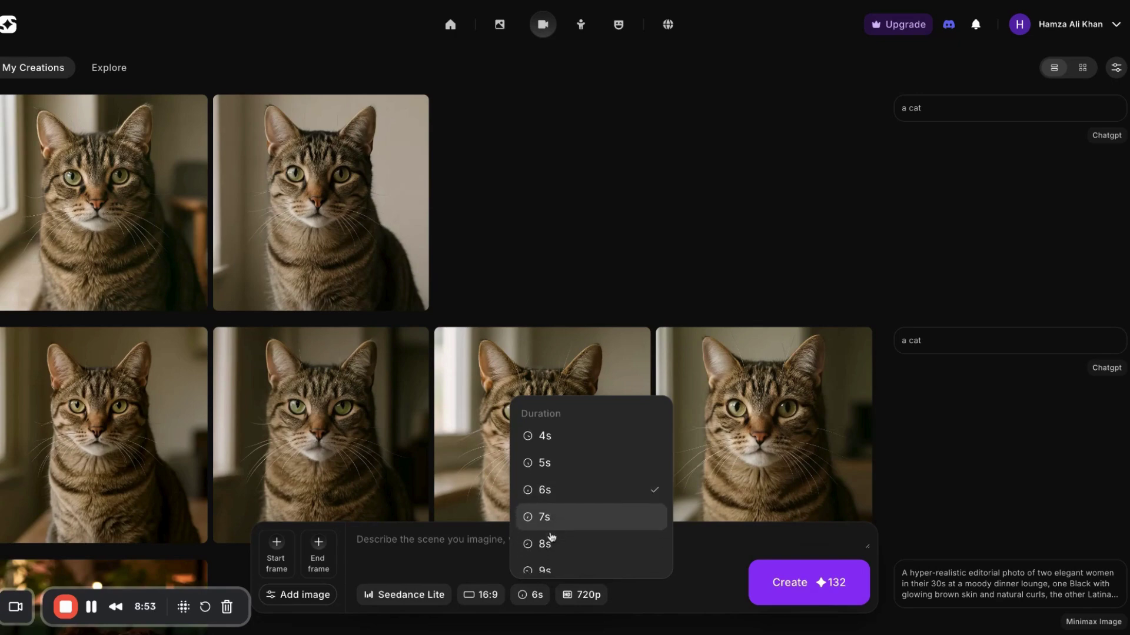
scroll(552, 536, "down", 3)
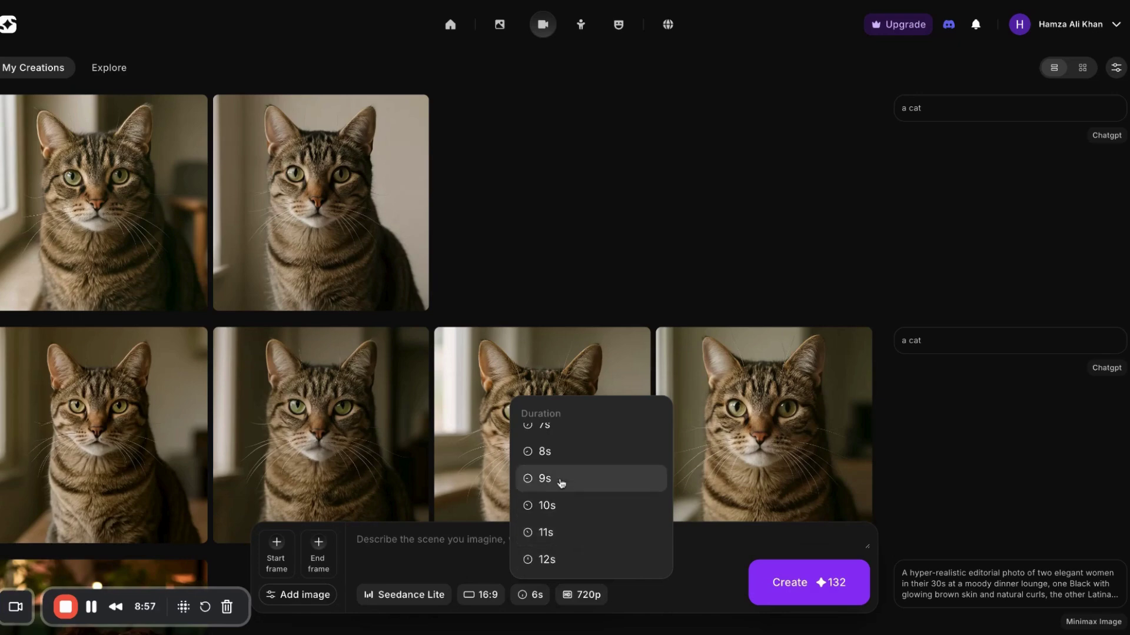
left_click(495, 535)
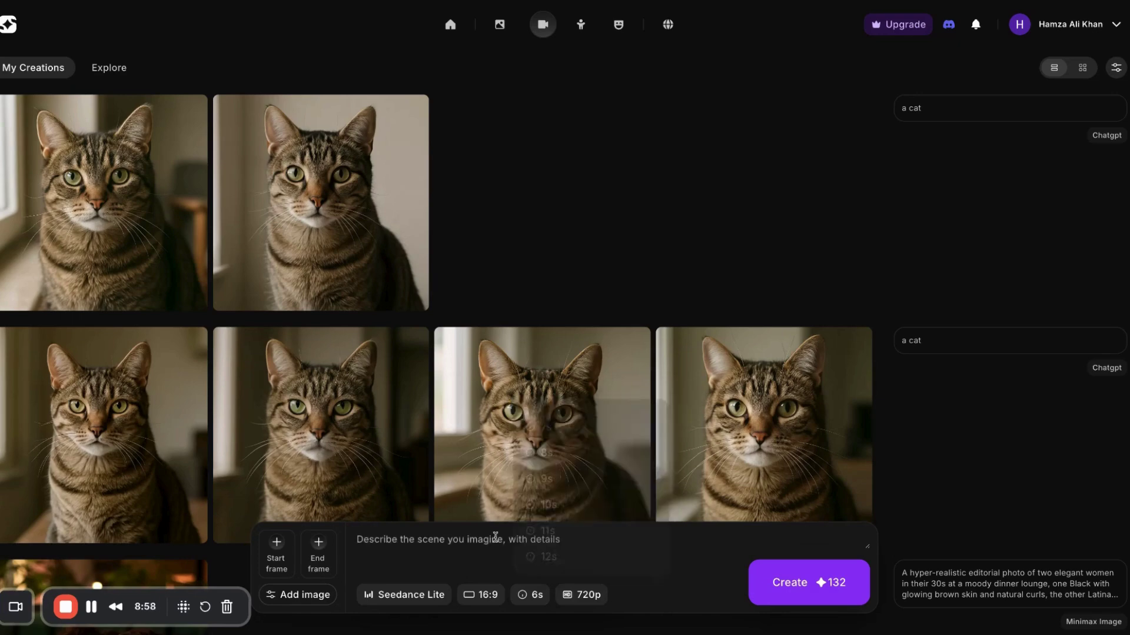
left_click(527, 595)
scroll(594, 493, "down", 2)
scroll(594, 493, "down", 2)
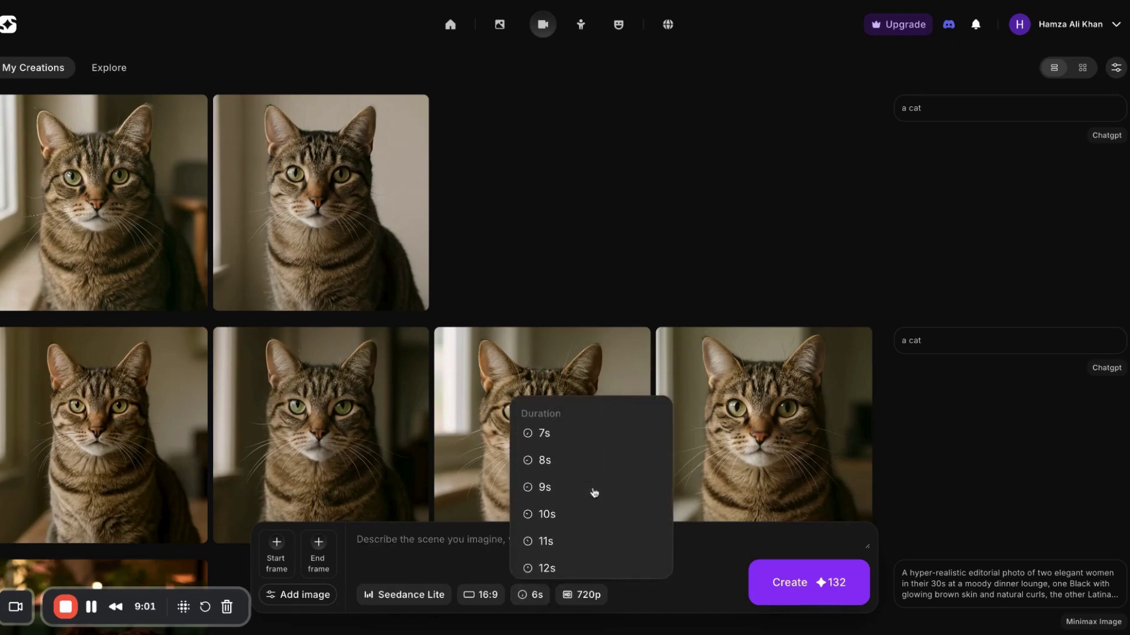
scroll(595, 494, "up", 2)
scroll(595, 494, "down", 2)
scroll(582, 524, "down", 2)
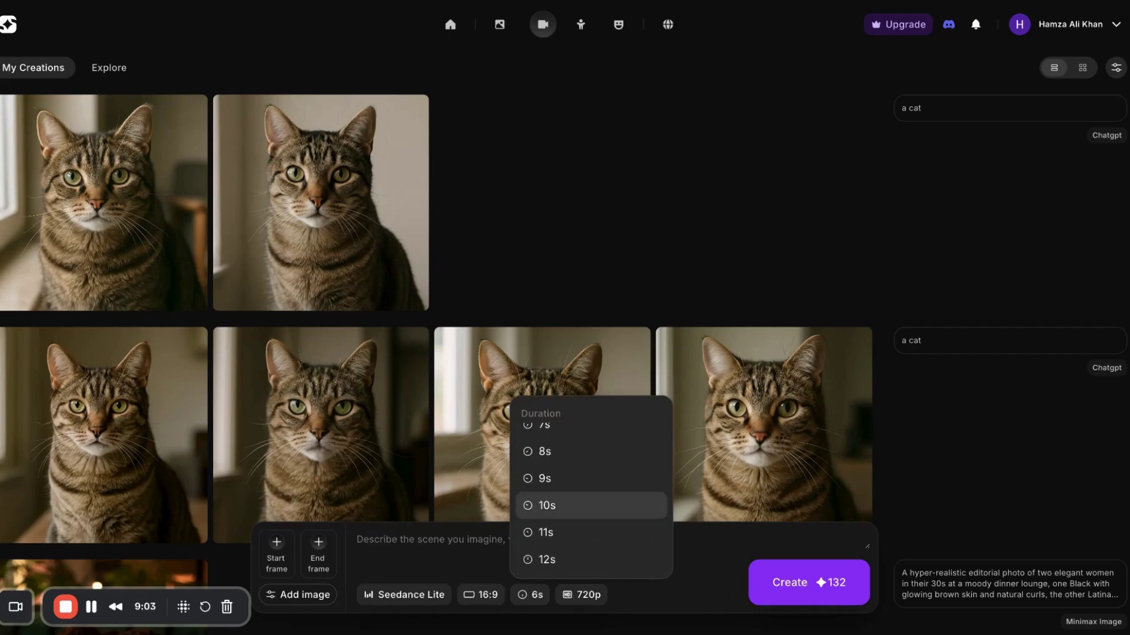
left_click(579, 595)
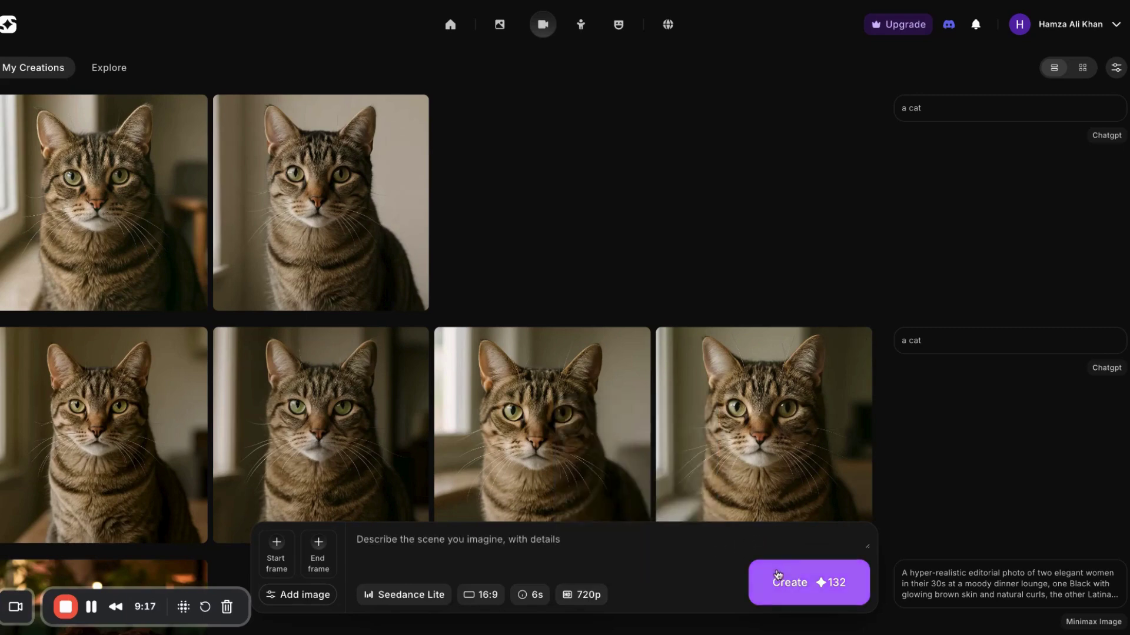
Set the video resolution to 480p, lowering the cost from 132 to 105 credits
mouse_move(594, 594)
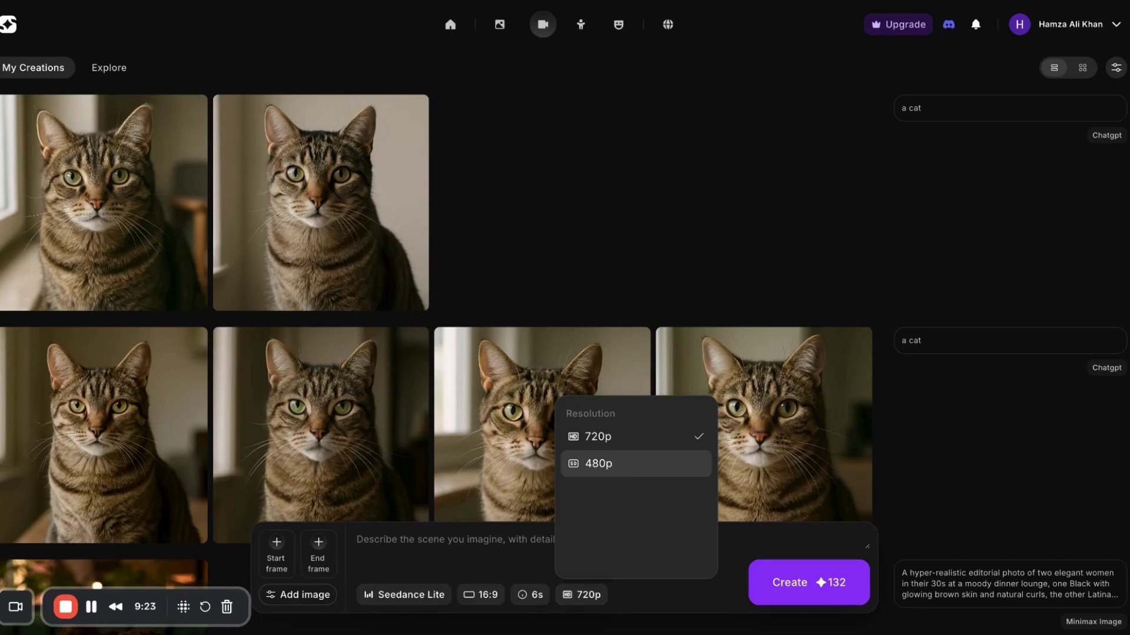
left_click(599, 464)
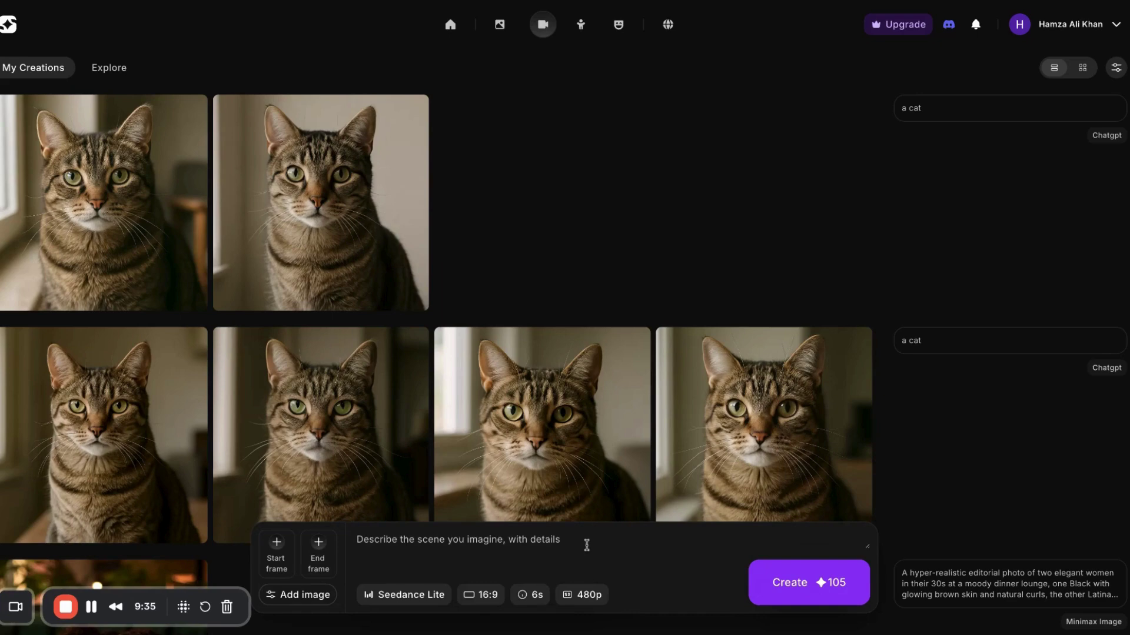
left_click(580, 595)
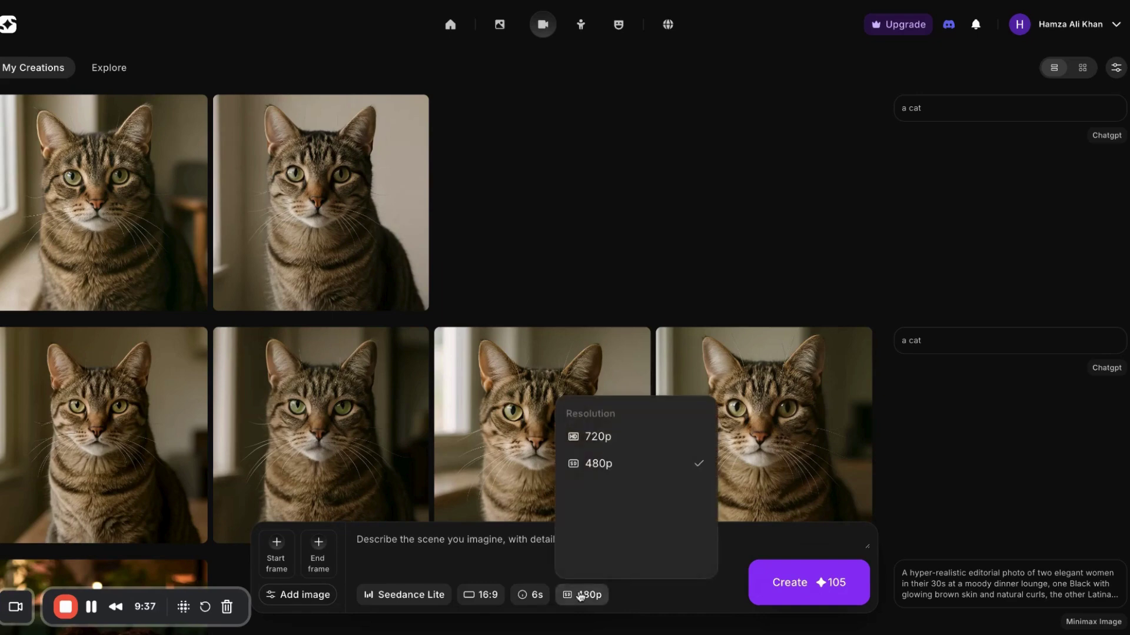
left_click(532, 595)
left_click(580, 595)
left_click(463, 548)
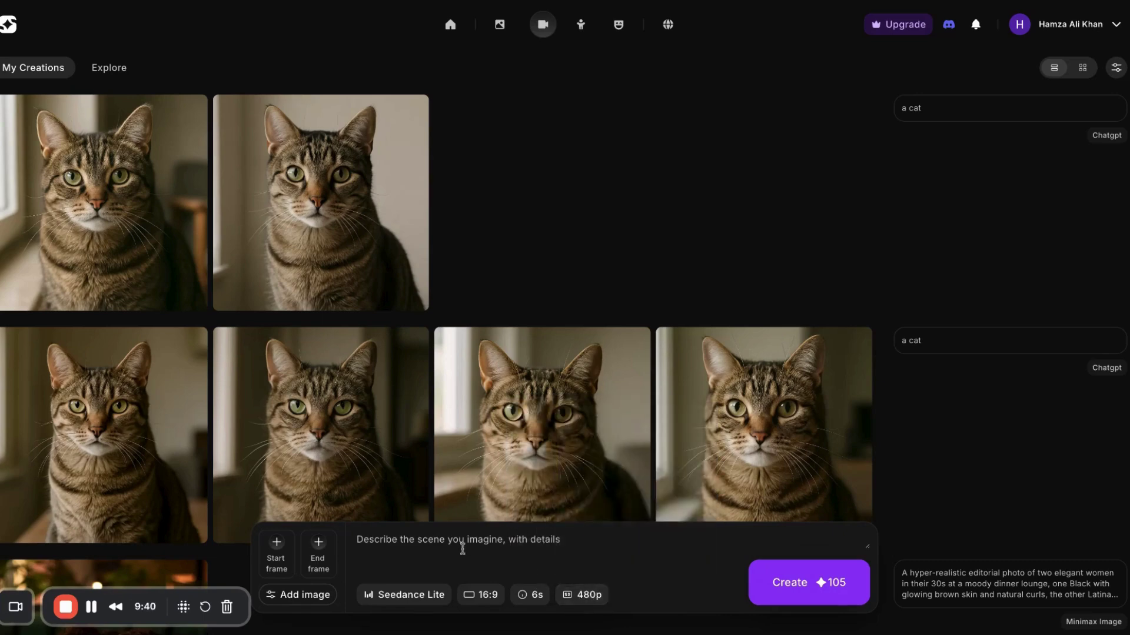
Use the dinner-lounge photo of two women as the start frame
left_click(287, 571)
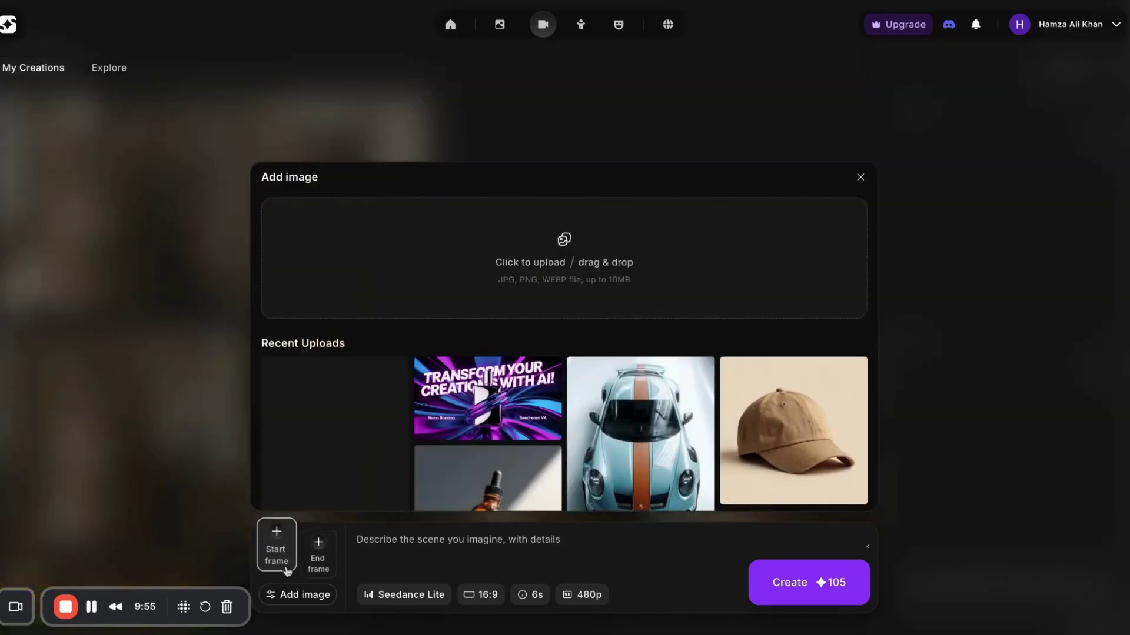
scroll(459, 388, "down", 2)
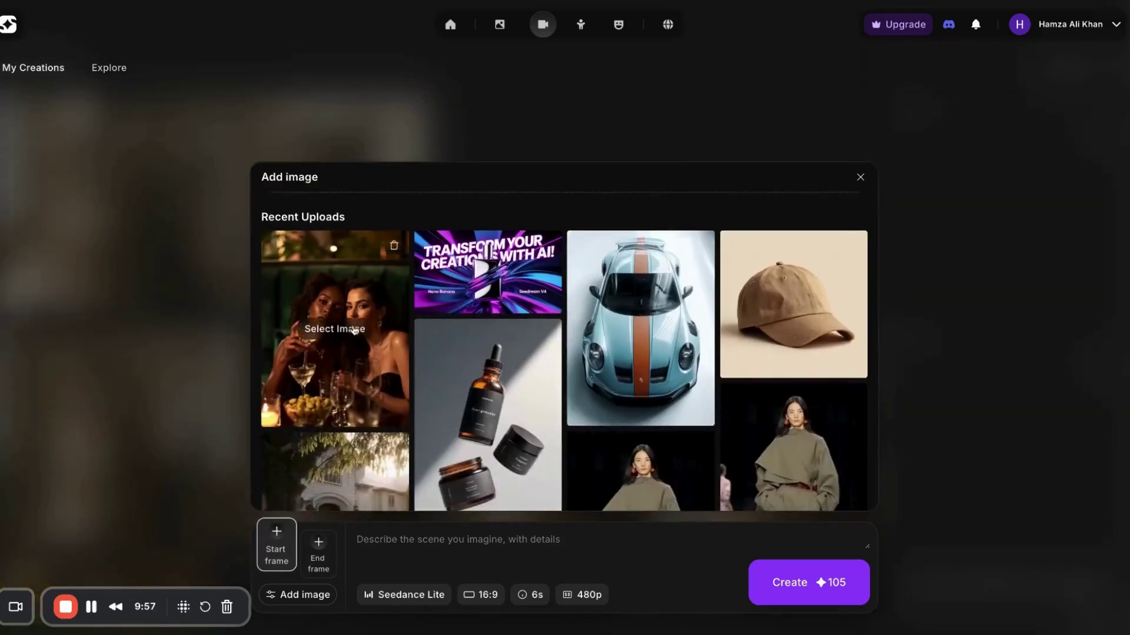
left_click(351, 344)
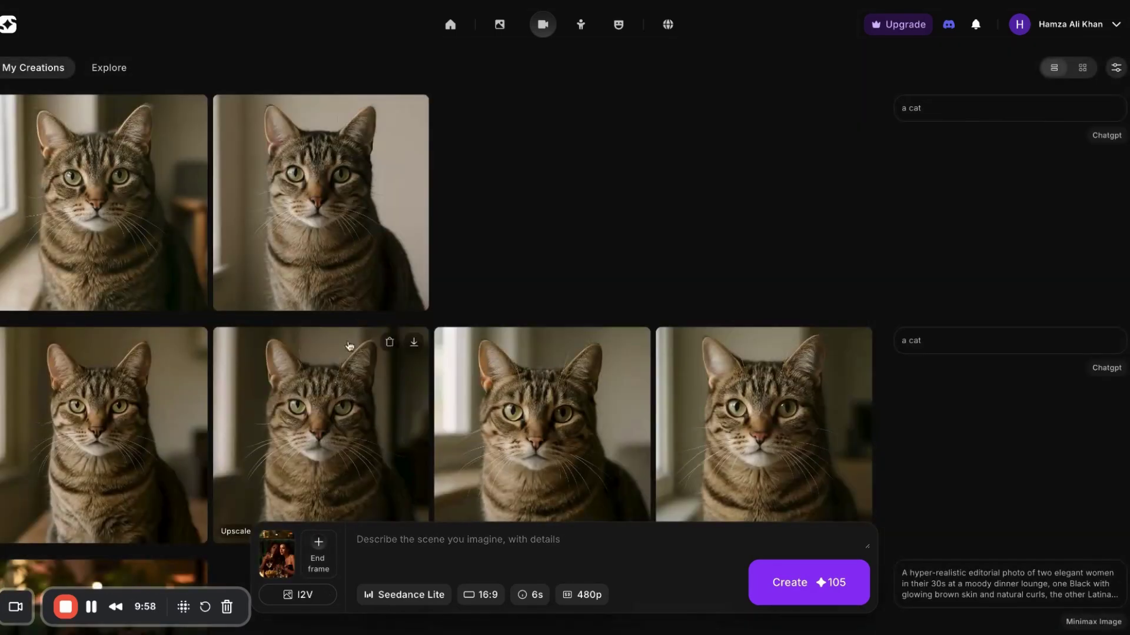
Use the striped sports-car photo as the end frame
left_click(302, 563)
scroll(547, 312, "down", 4)
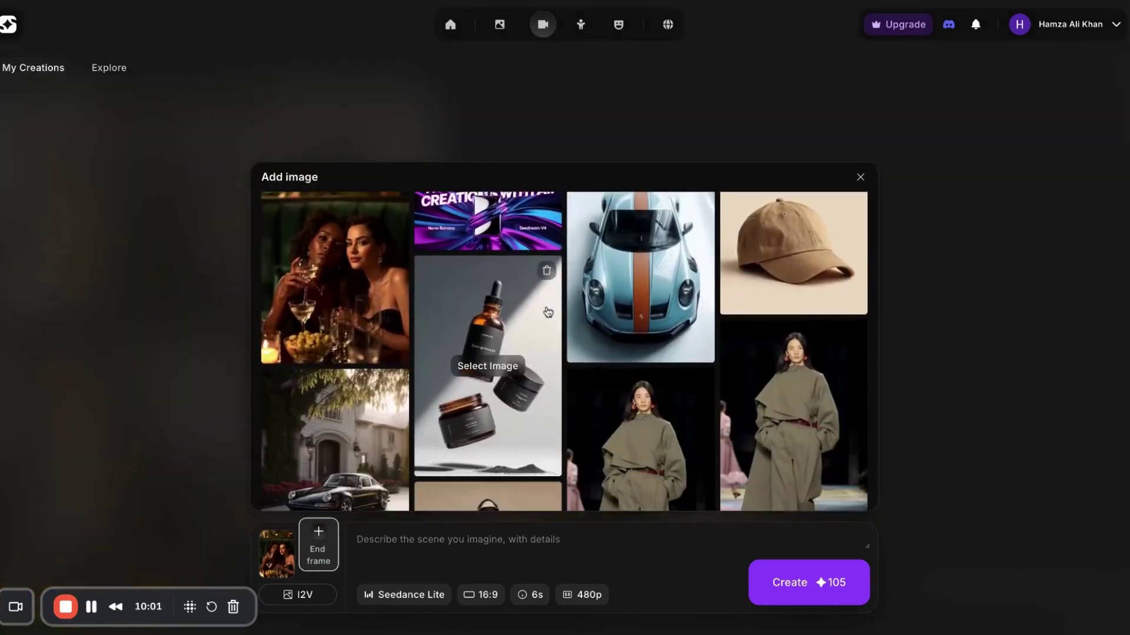
scroll(544, 313, "down", 2)
scroll(544, 314, "up", 5)
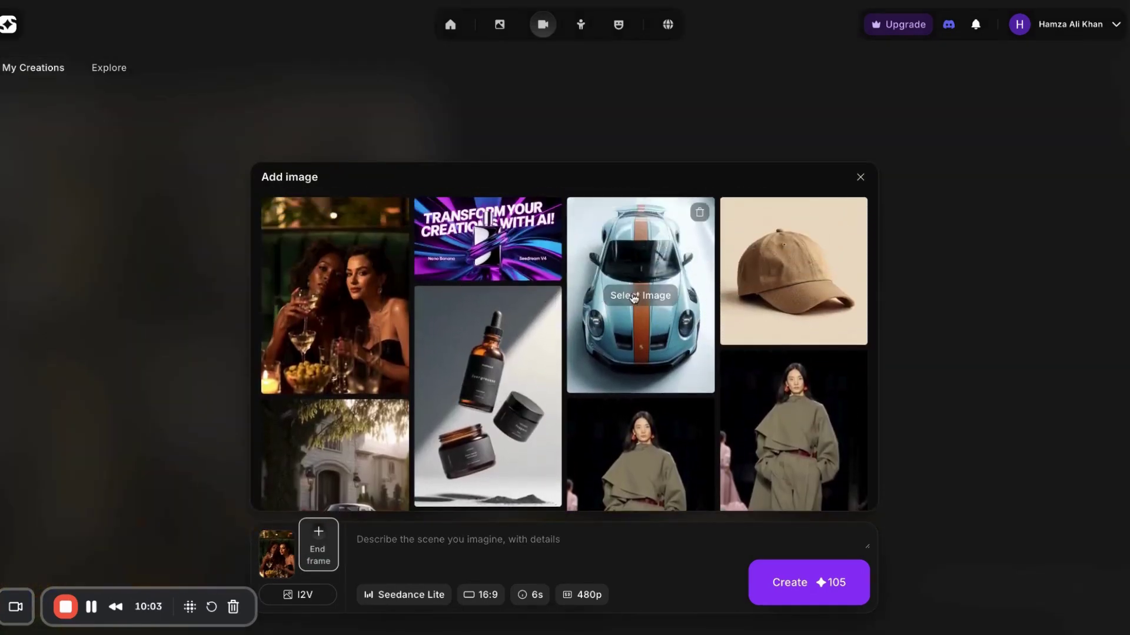
left_click(634, 297)
mouse_move(317, 566)
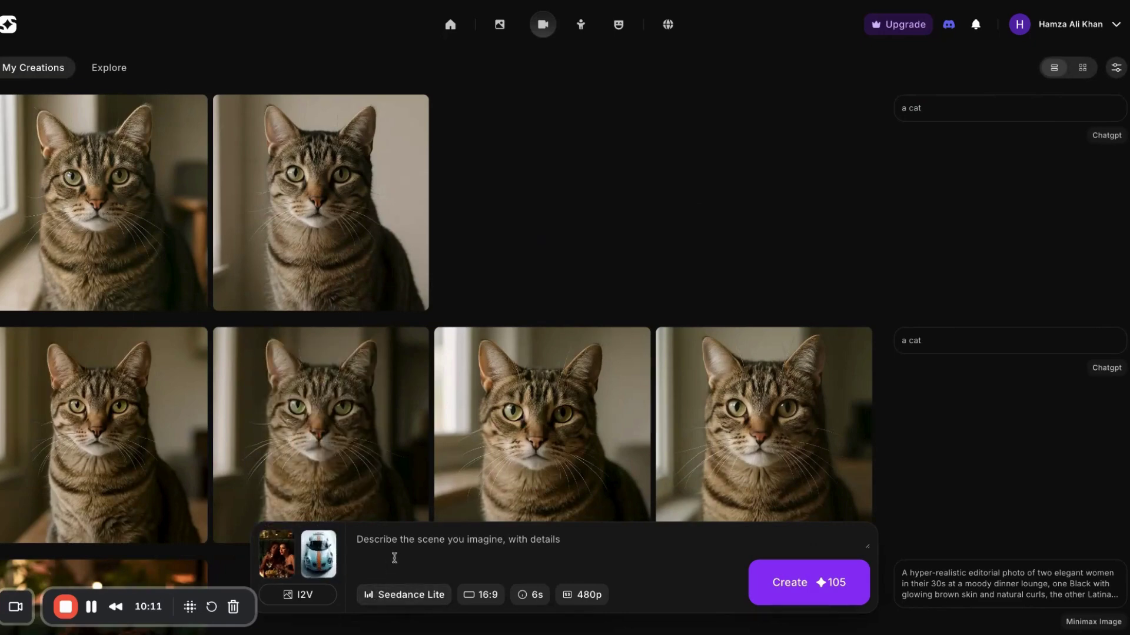
left_click(415, 546)
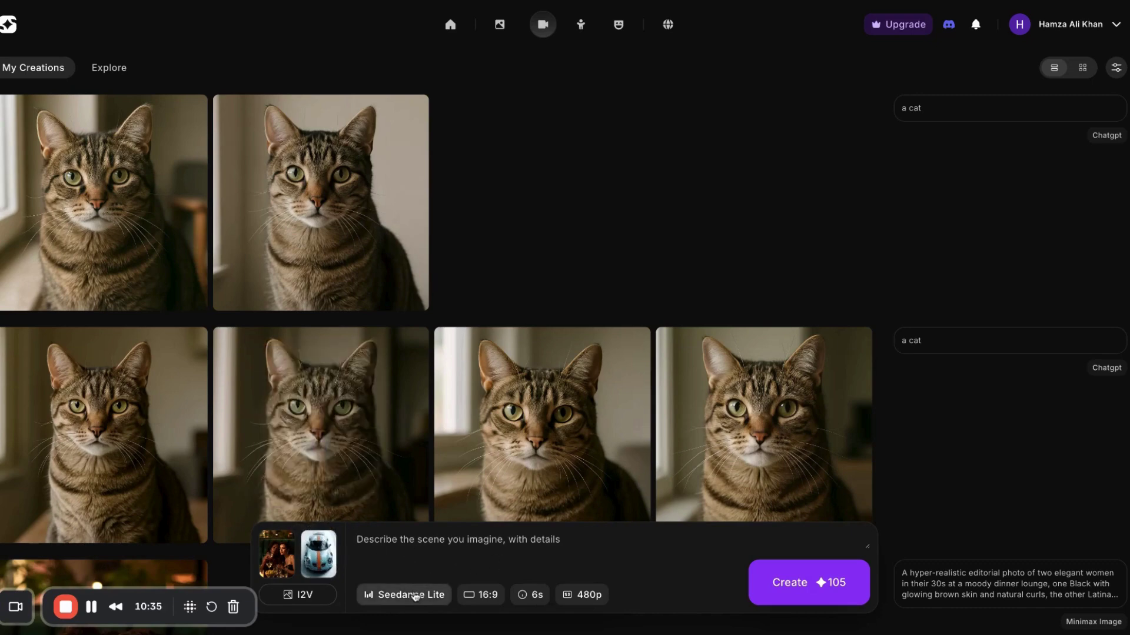
left_click(446, 562)
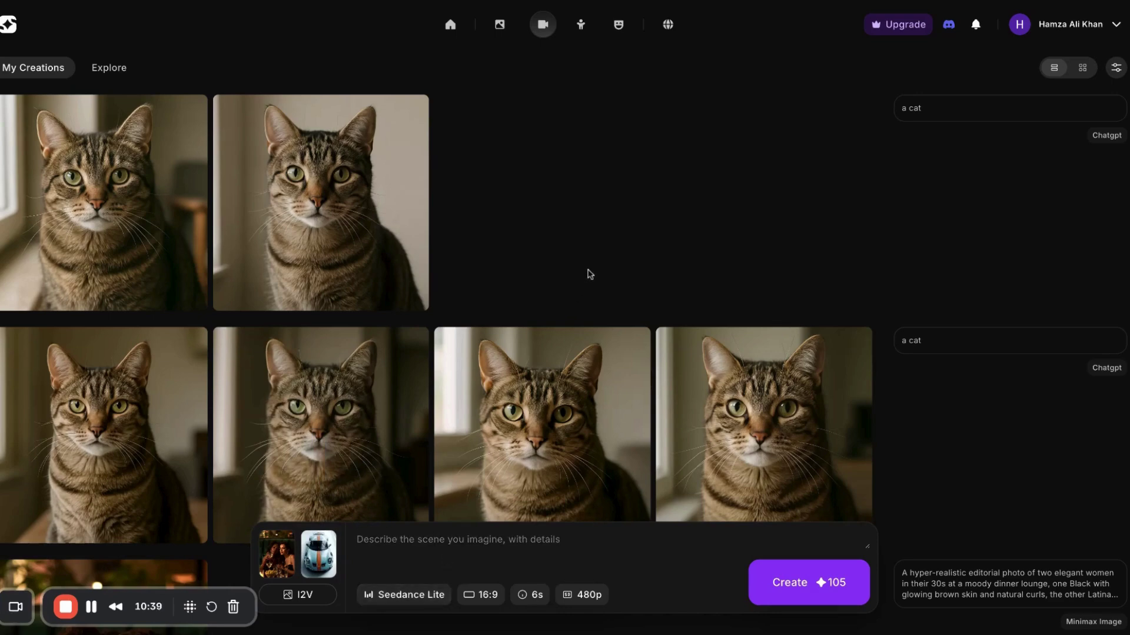
Browse the video model catalogue (Kling, PixVerse, Hailuo and others) while keeping Seedance Lite selected
left_click(390, 596)
scroll(549, 370, "down", 2)
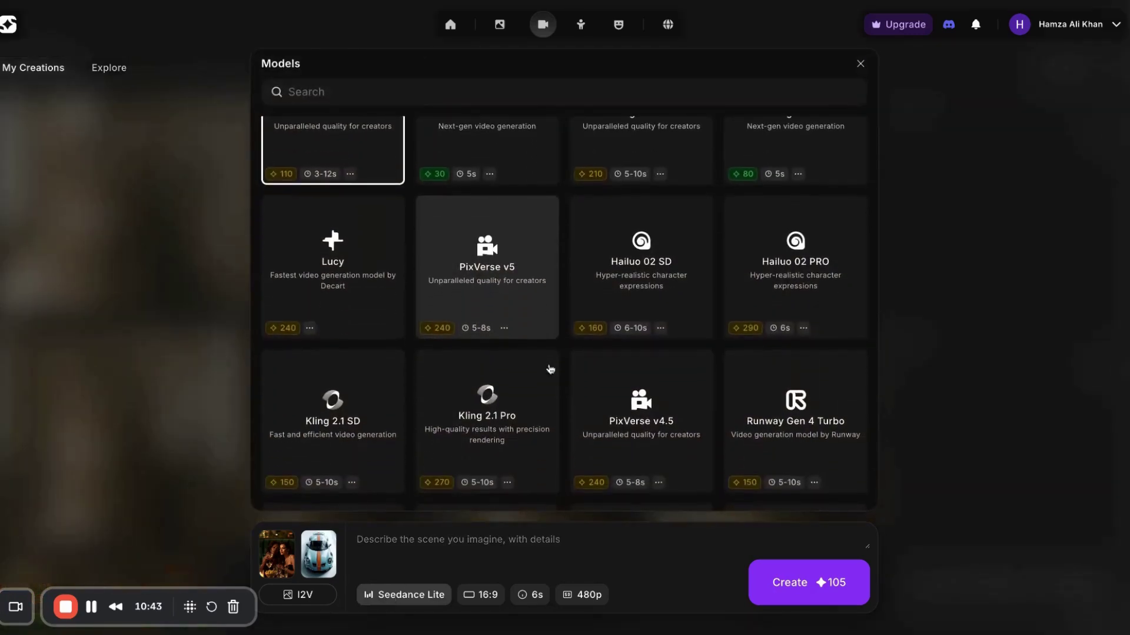
scroll(550, 369, "down", 5)
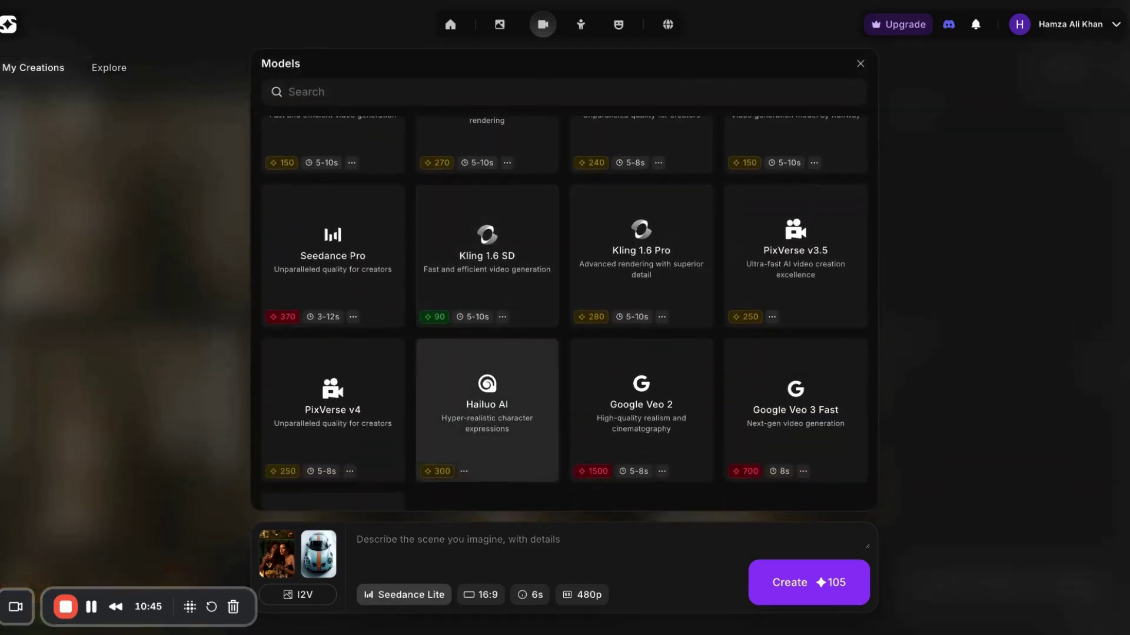
scroll(550, 382, "down", 1)
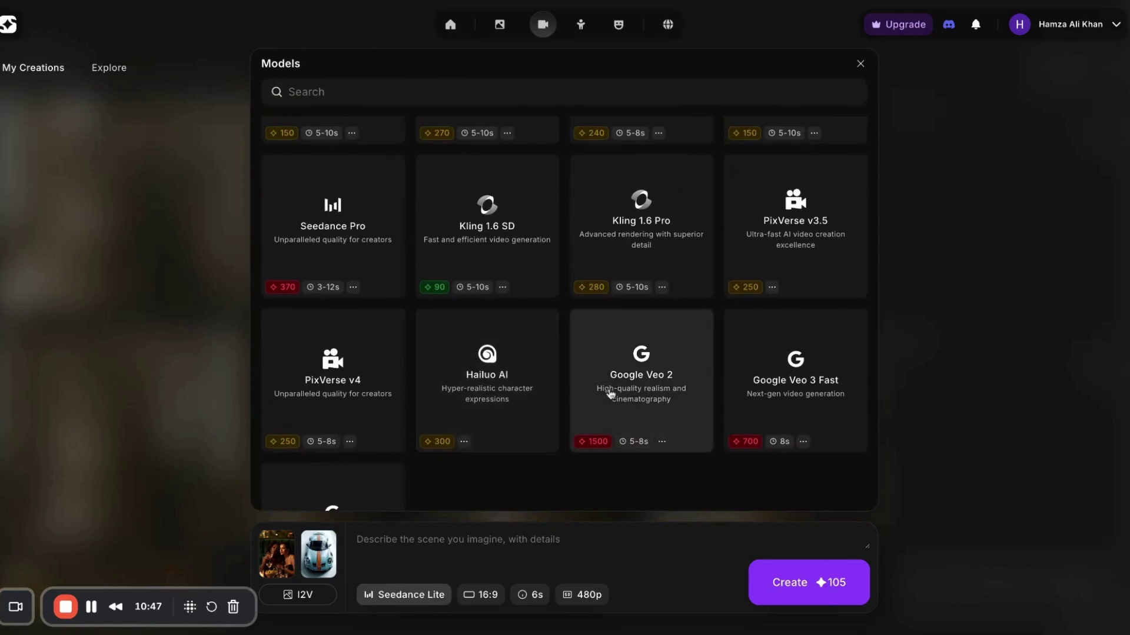
scroll(611, 394, "down", 2)
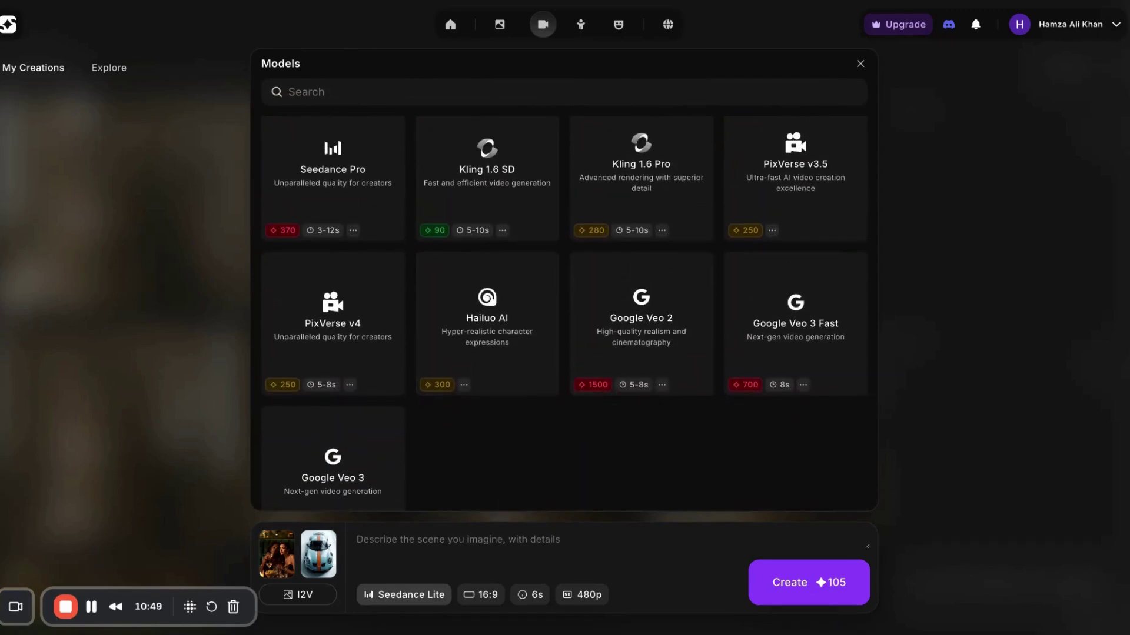
scroll(611, 394, "up", 2)
scroll(610, 395, "down", 3)
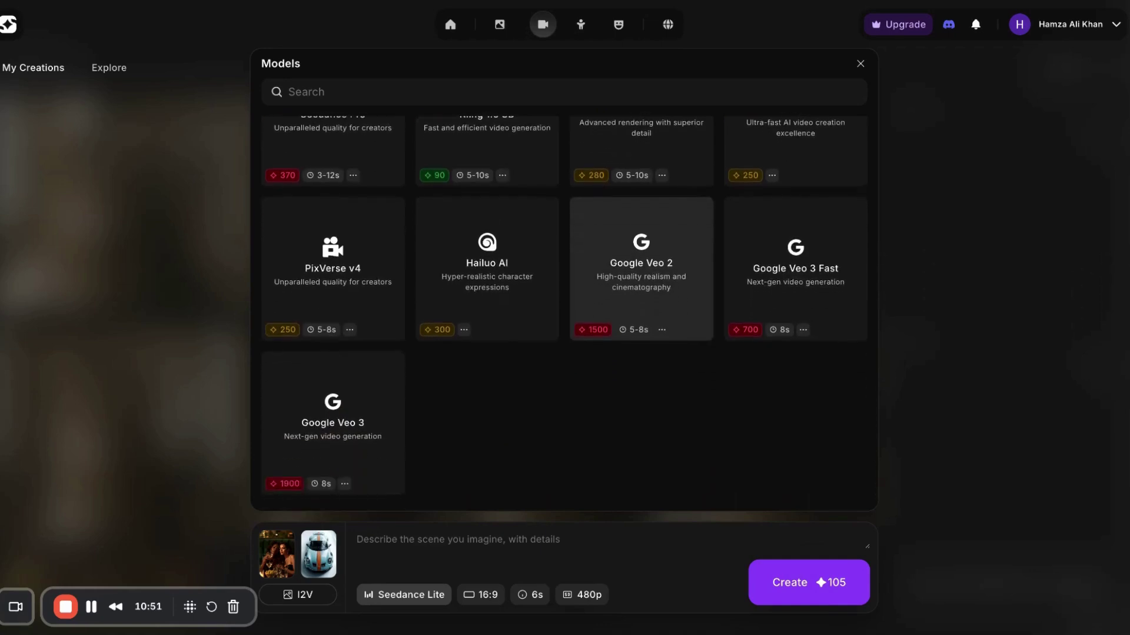
scroll(563, 306, "down", 1)
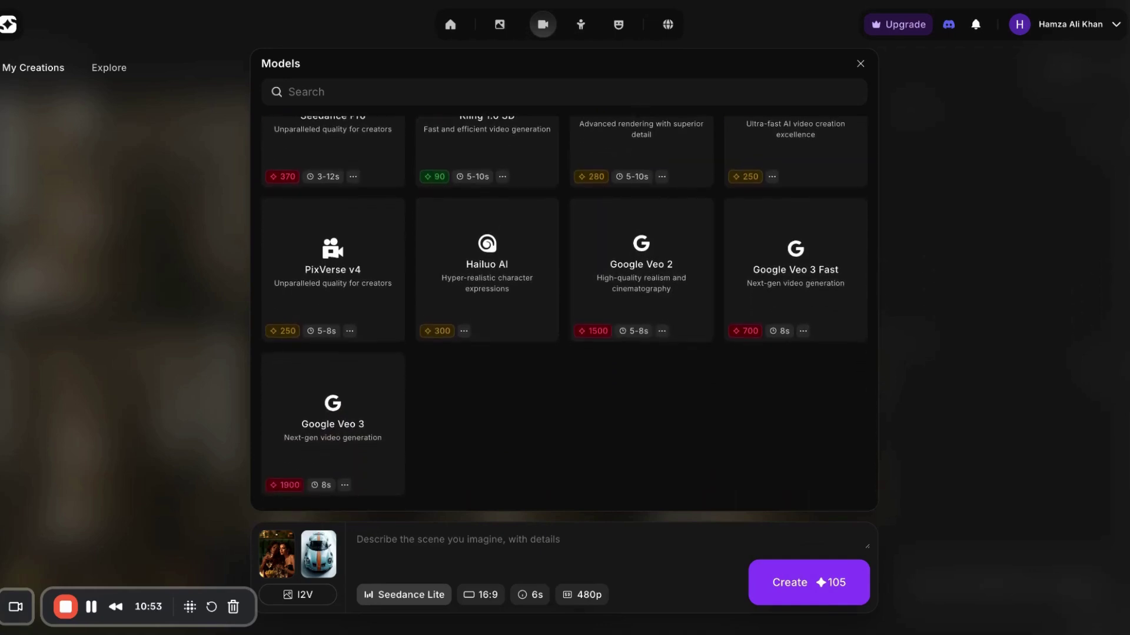
scroll(563, 306, "up", 1)
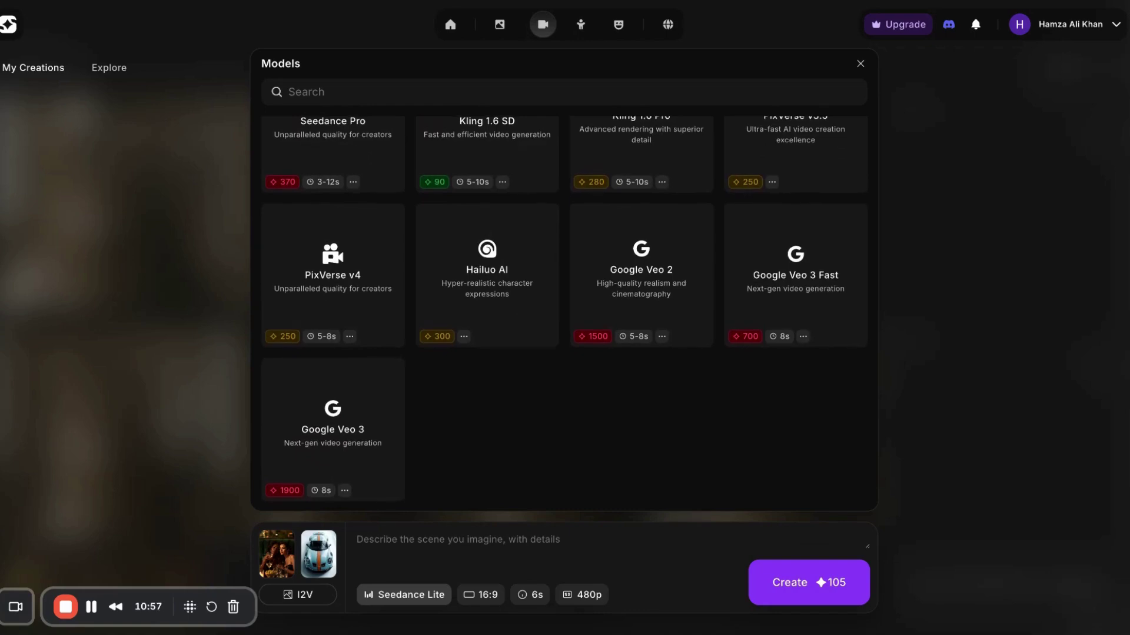
scroll(641, 364, "up", 3)
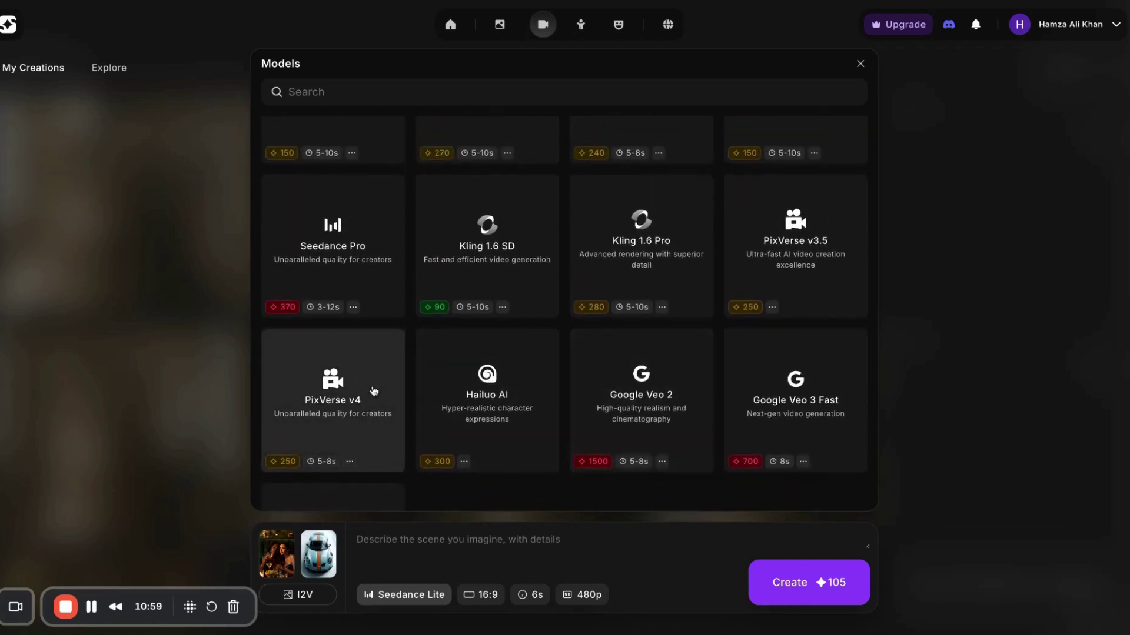
scroll(518, 380, "up", 4)
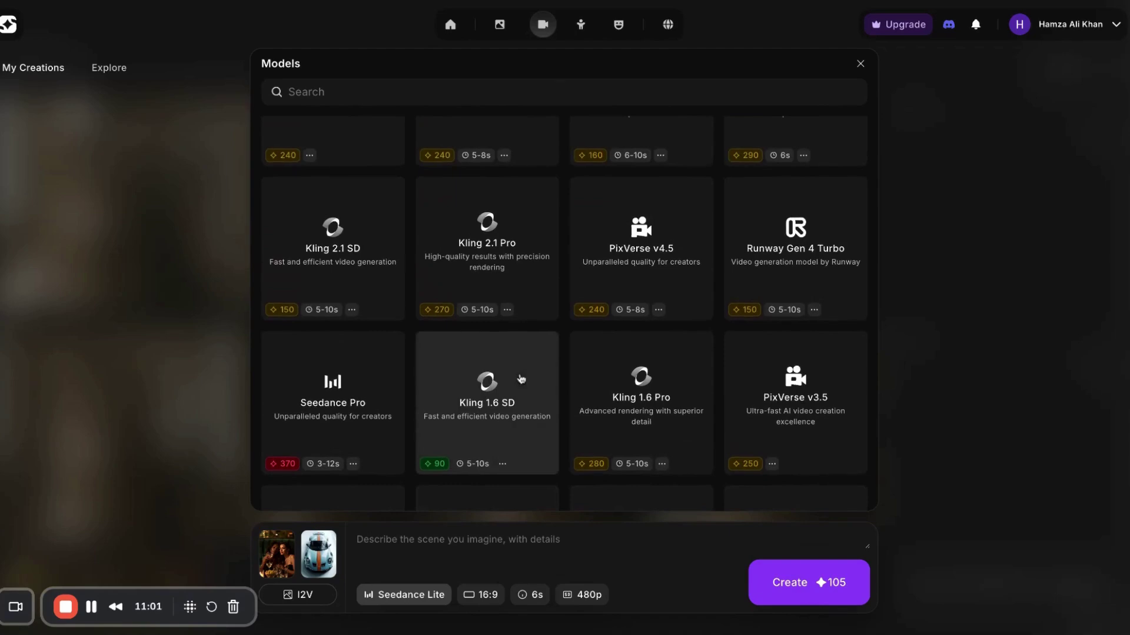
scroll(595, 383, "up", 3)
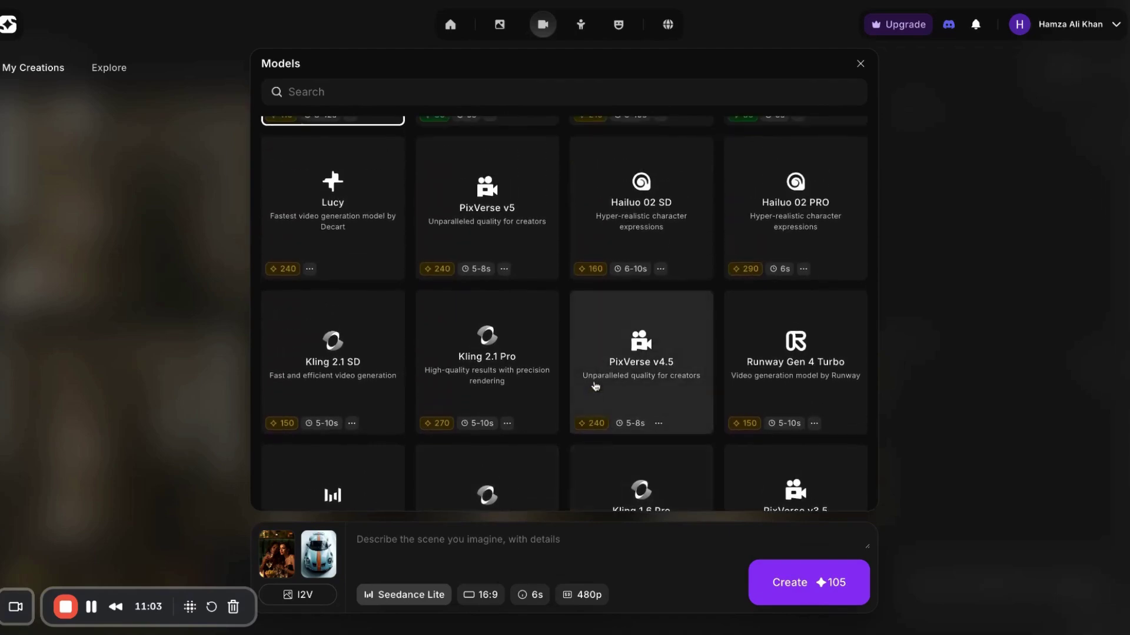
scroll(619, 348, "up", 3)
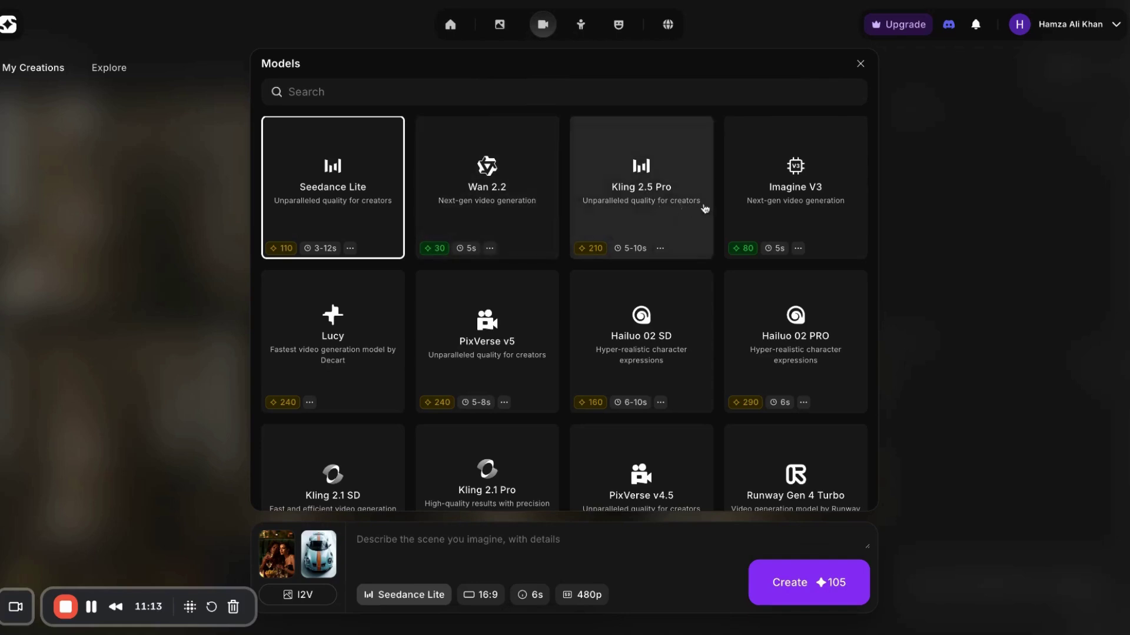
Dismiss the Models chooser, keeping Seedance Lite at 6s and 480p
left_click(860, 69)
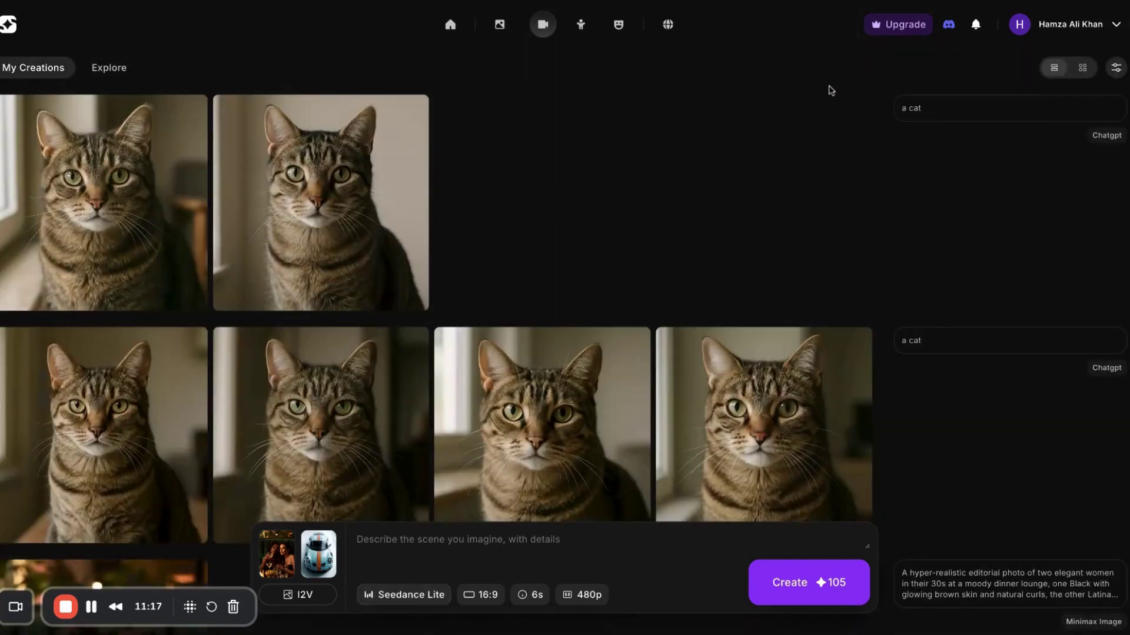